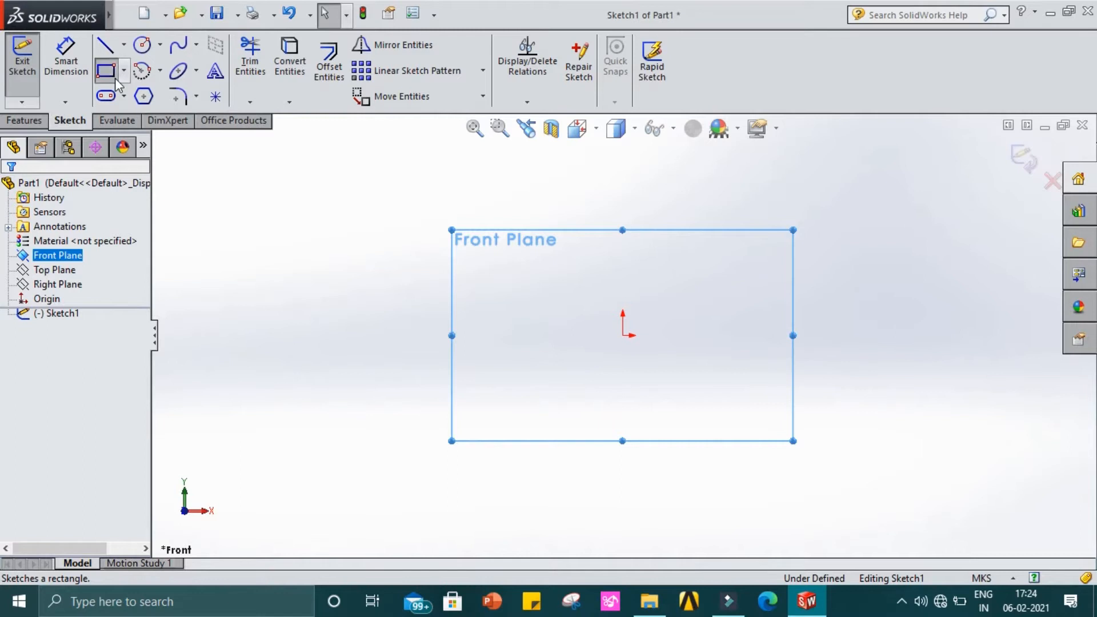
- Sketch a corner rectangle from the origin on the Front Plane, about 0.14 m wide and 0.06 m high
left_click(623, 336)
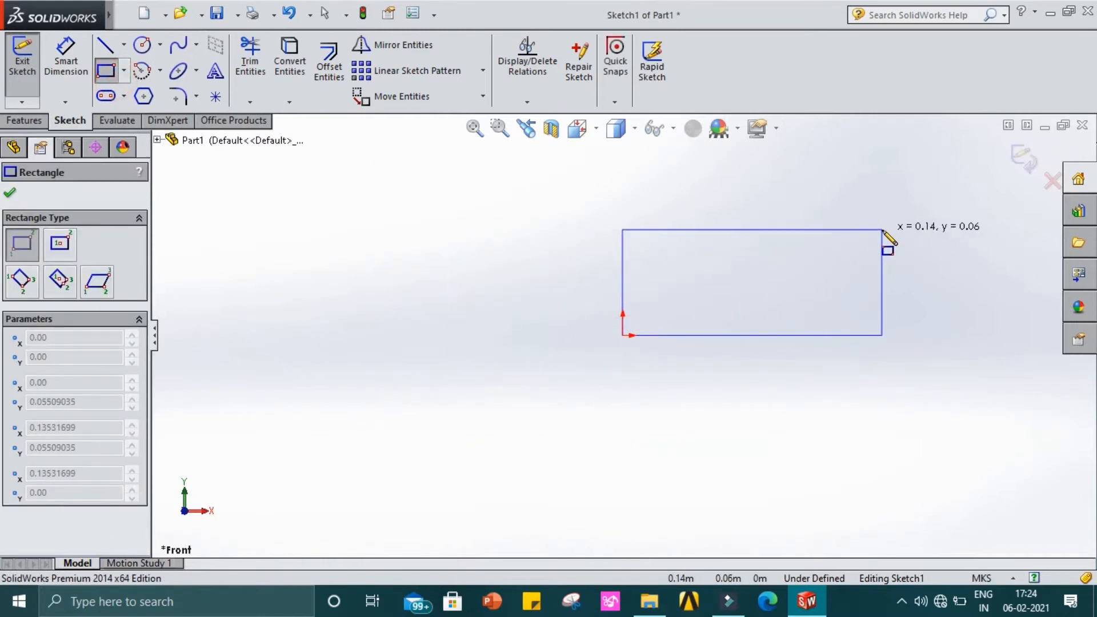
left_click(883, 230)
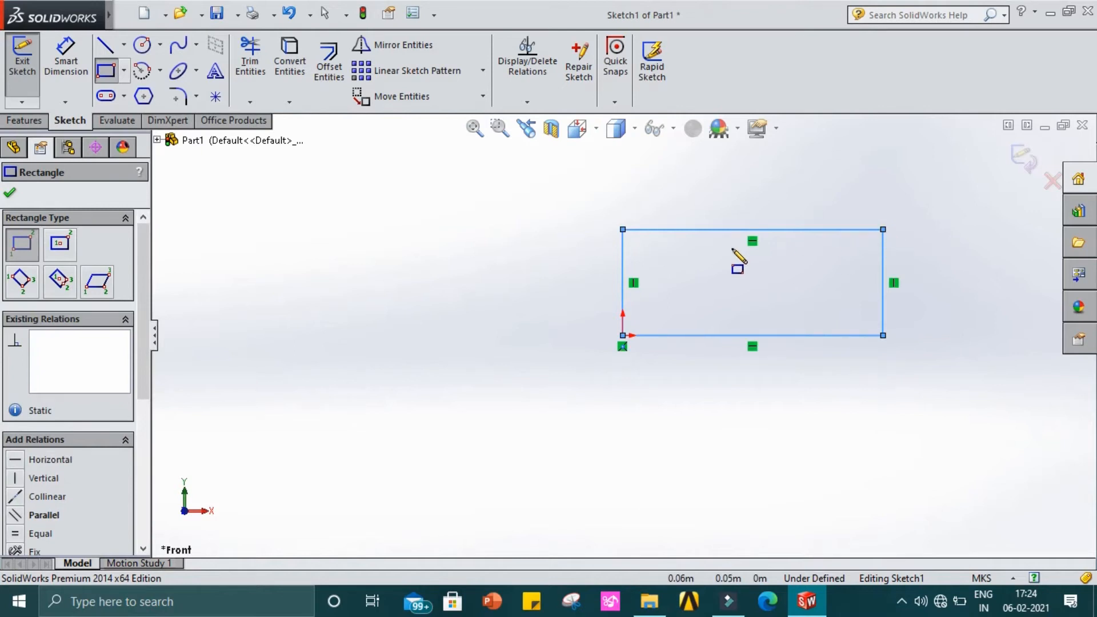
key("Escape")
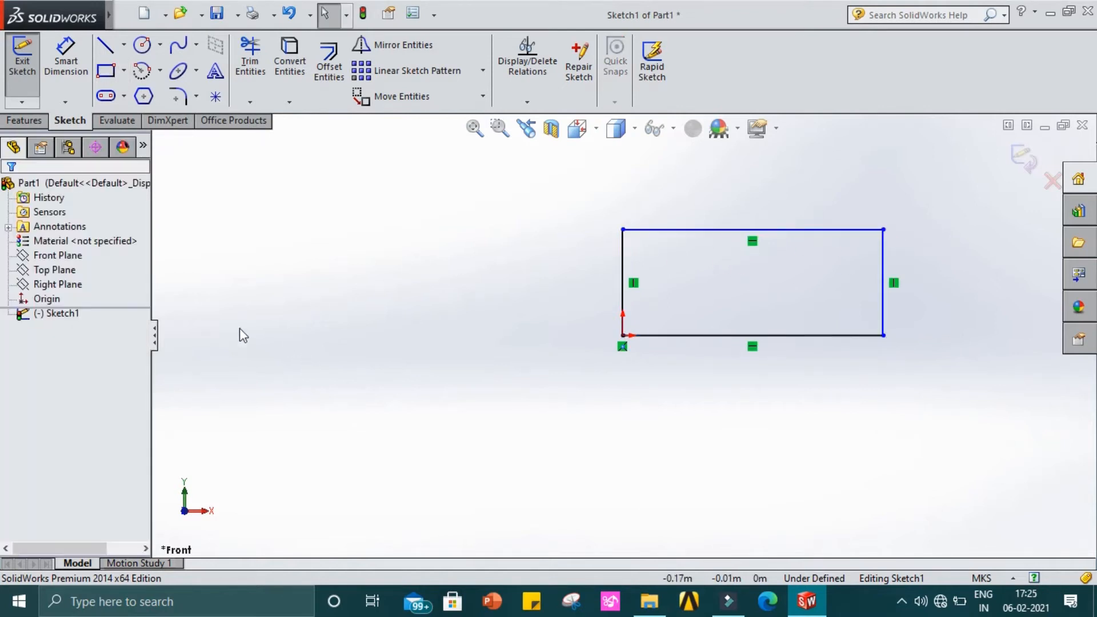
- Set the rectangle's bottom edge length to 38 m and its left edge length to 18 m
left_click(688, 337)
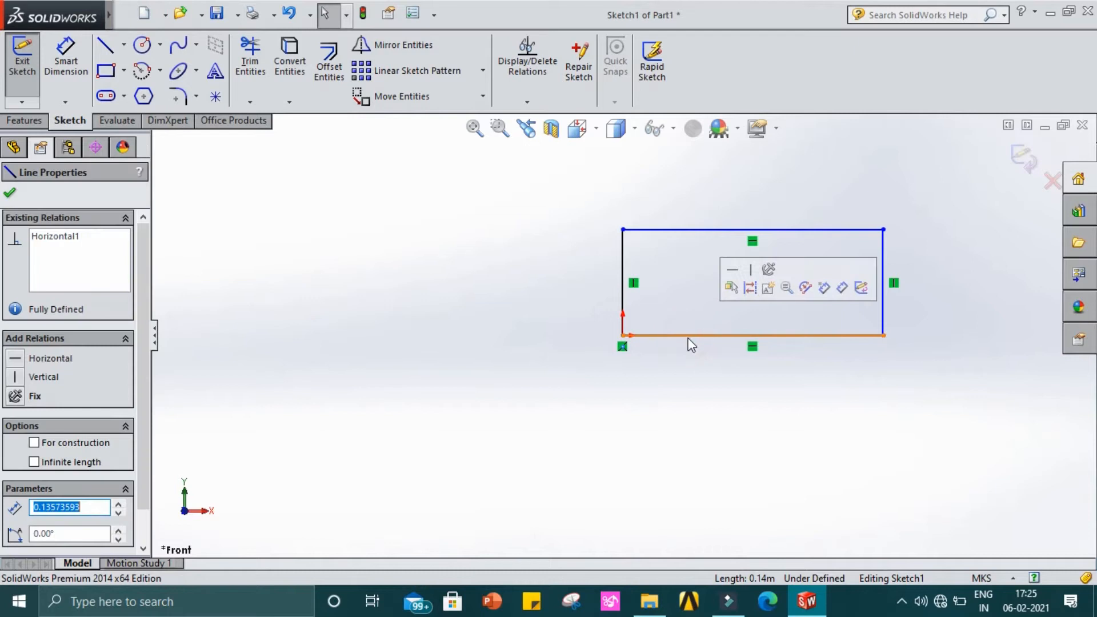
type("38")
key("Return")
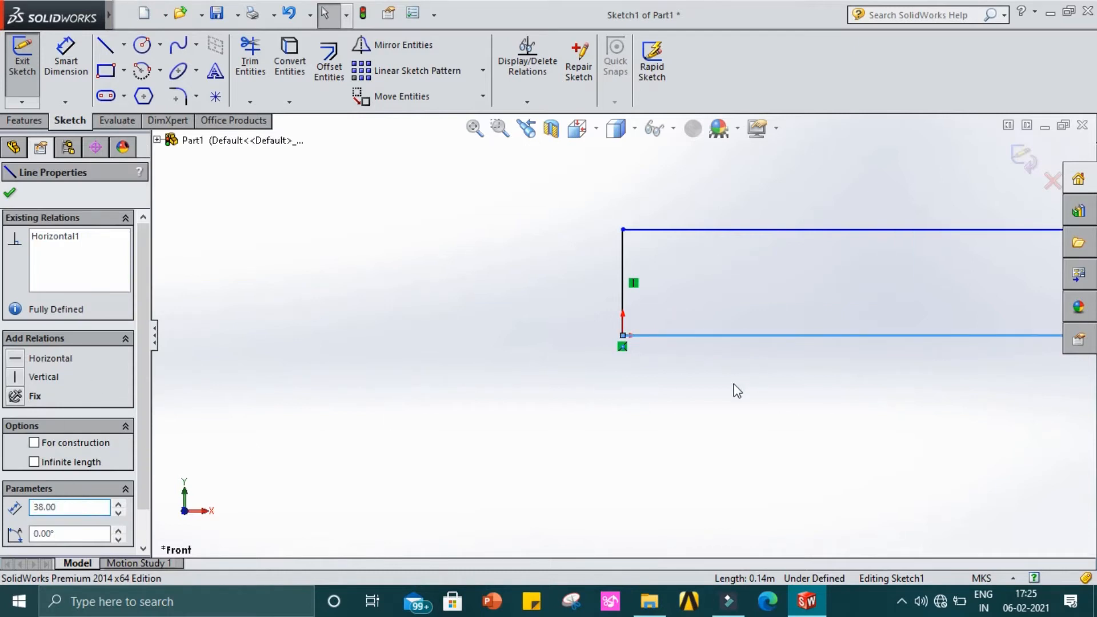
left_click(623, 284)
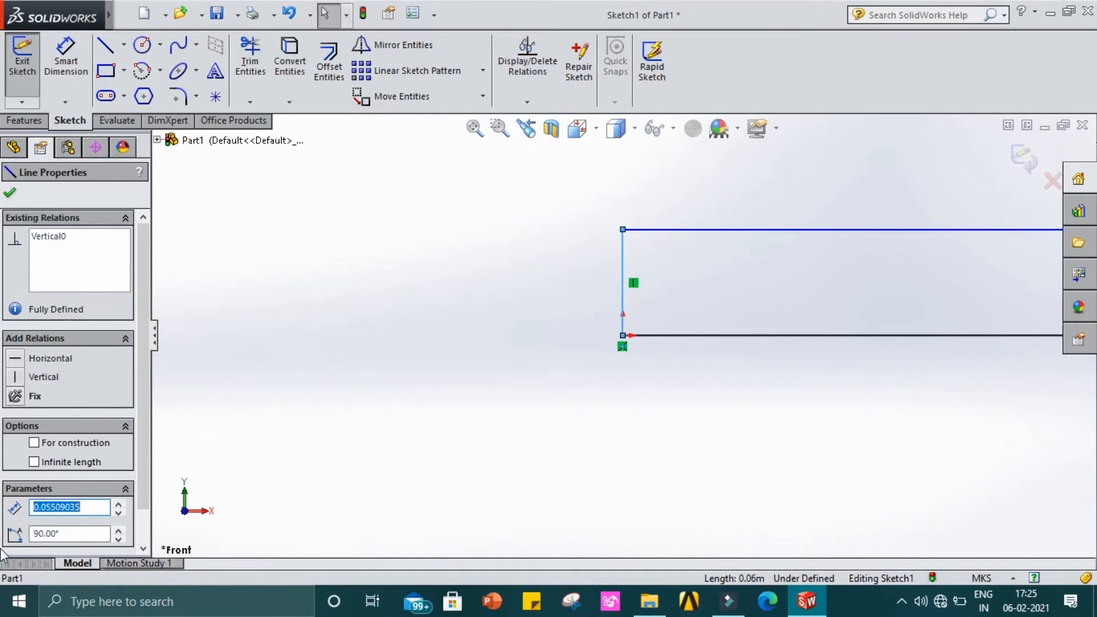
type("18")
key("Return")
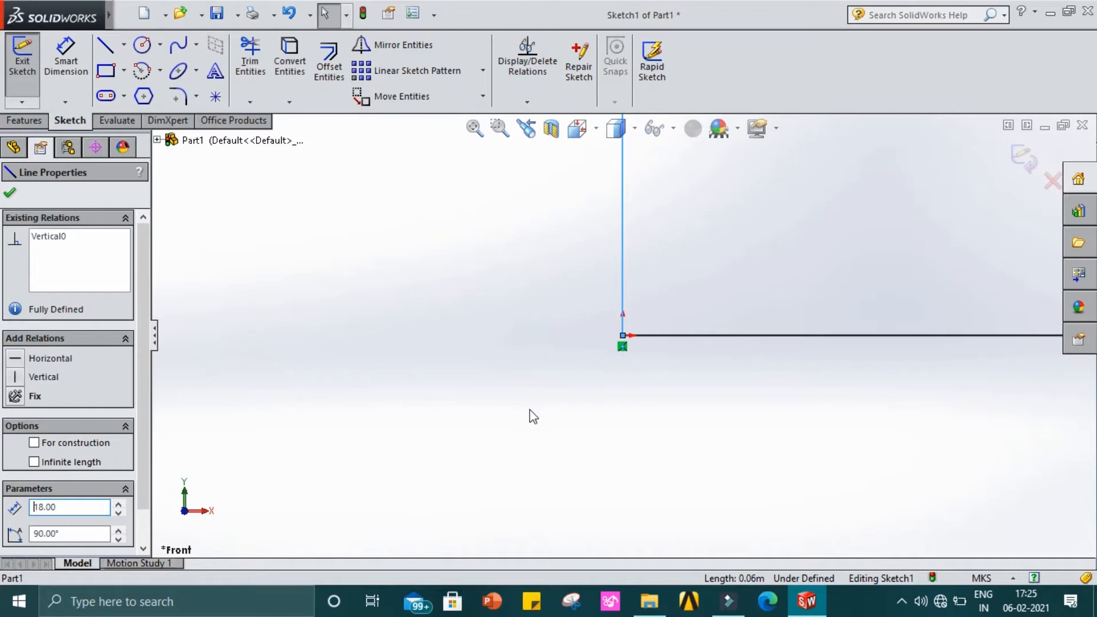
scroll(530, 410, "up", 6)
scroll(621, 342, "up", 5)
scroll(789, 272, "down", 5)
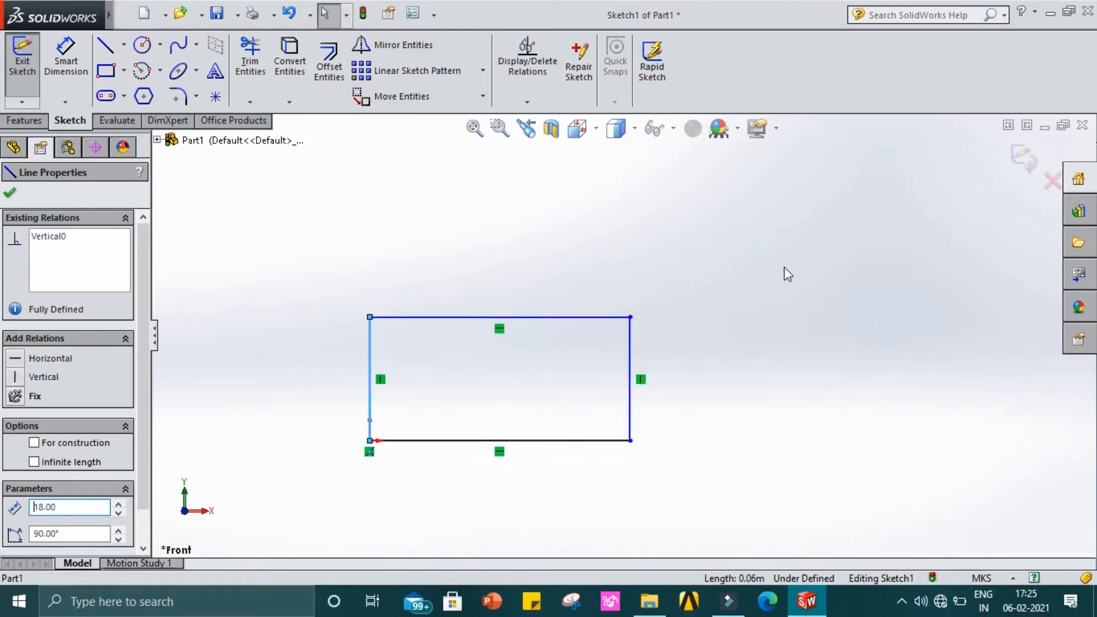
scroll(617, 337, "up", 2)
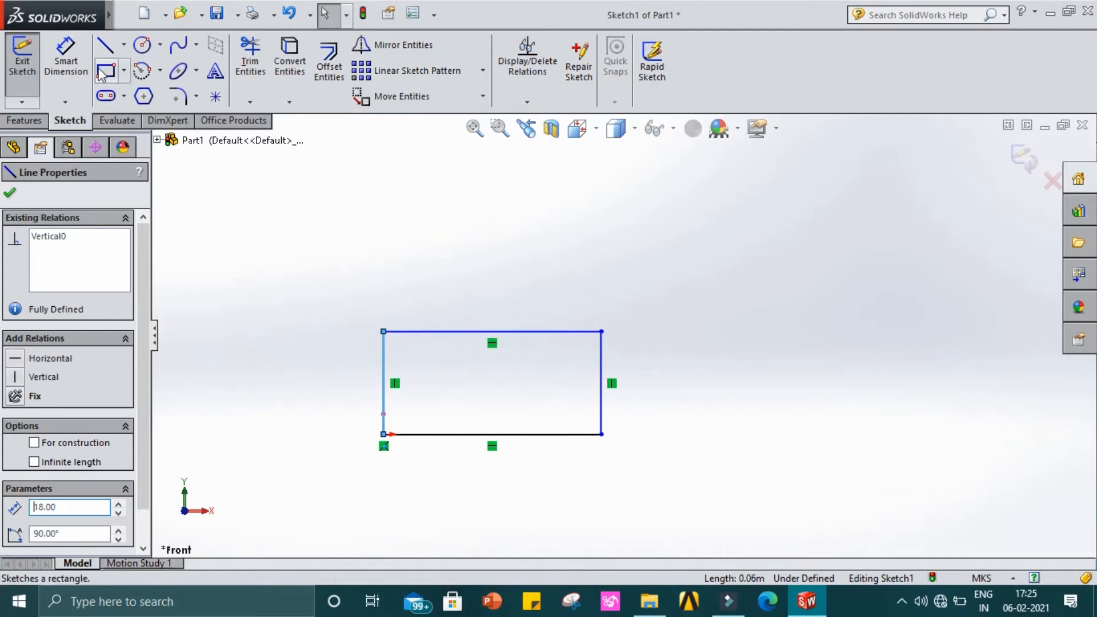
left_click(10, 194)
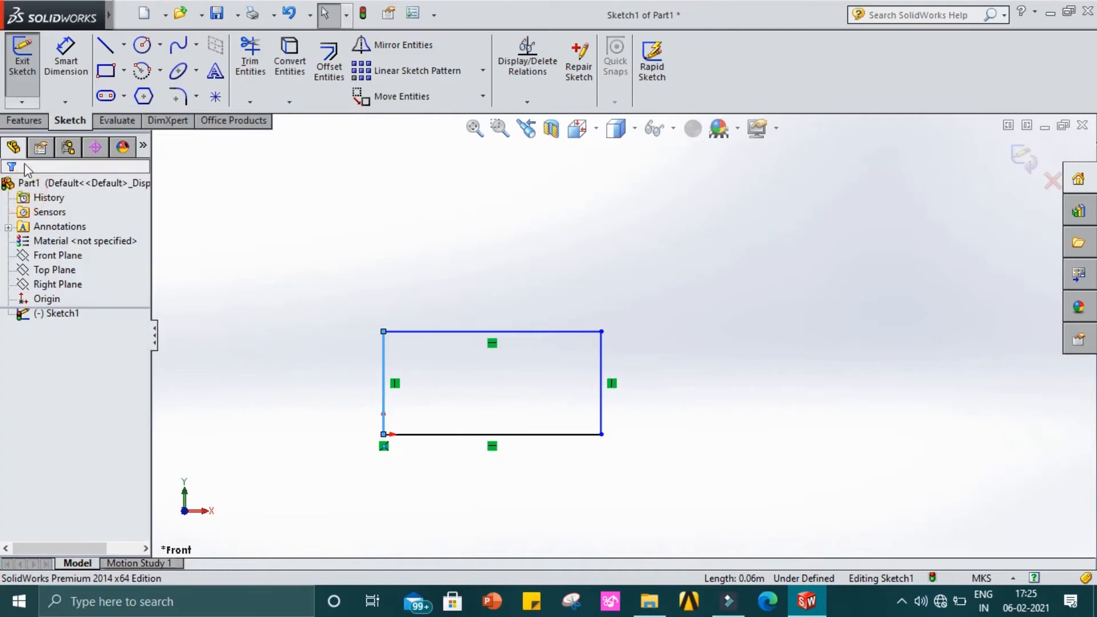
- Exit the rectangle sketch and extrude it as a blind boss with a depth of 48 m
left_click(22, 60)
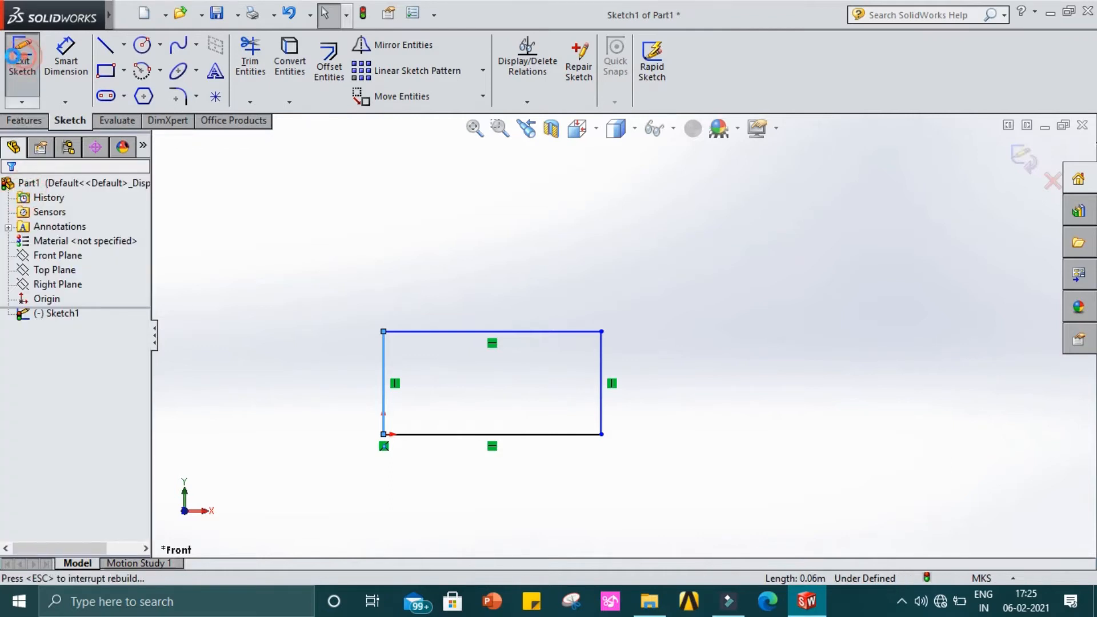
left_click(24, 125)
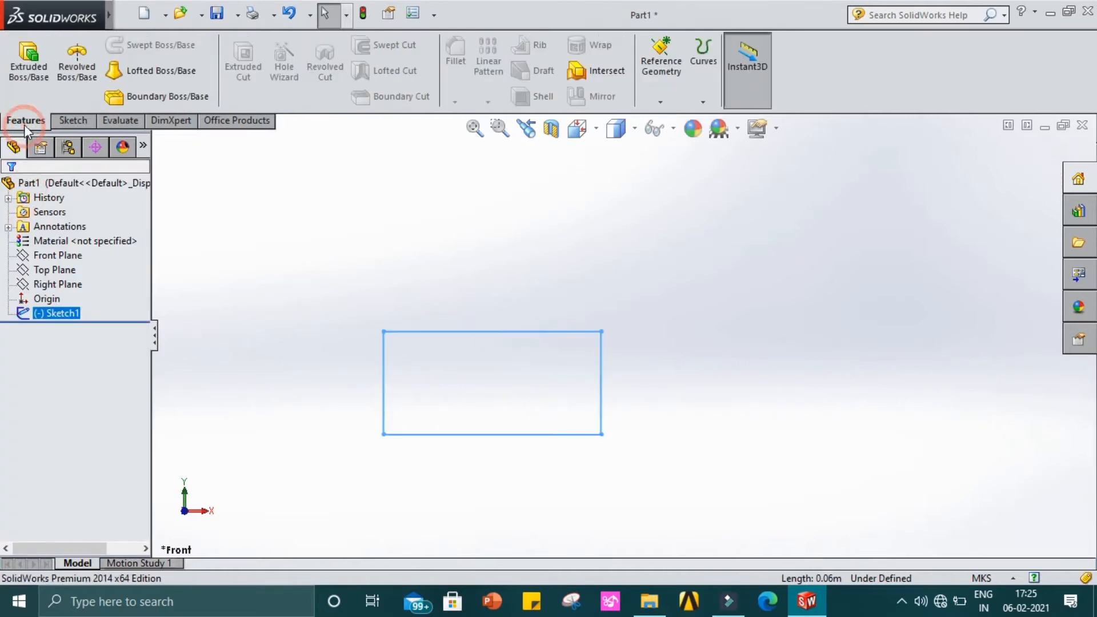
left_click(24, 77)
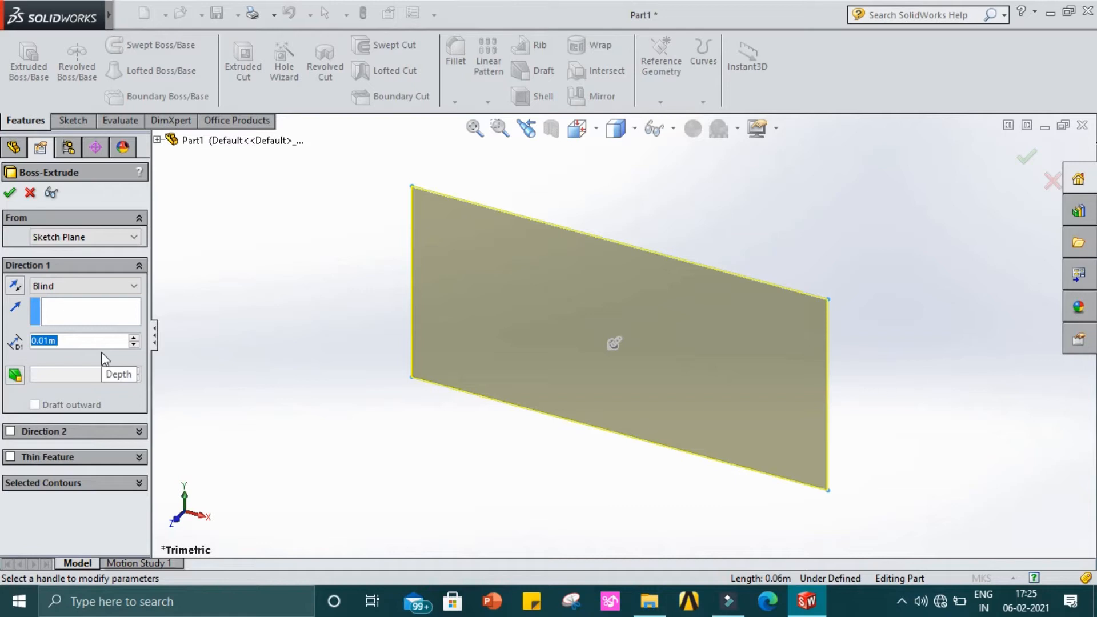
type("48")
key("Return")
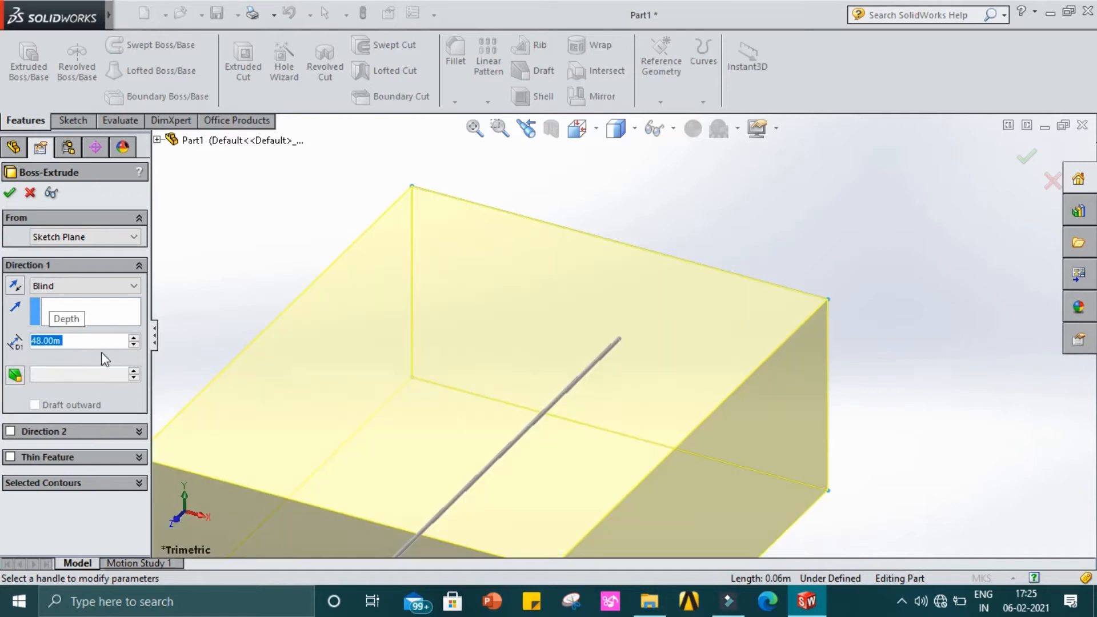
left_click(10, 192)
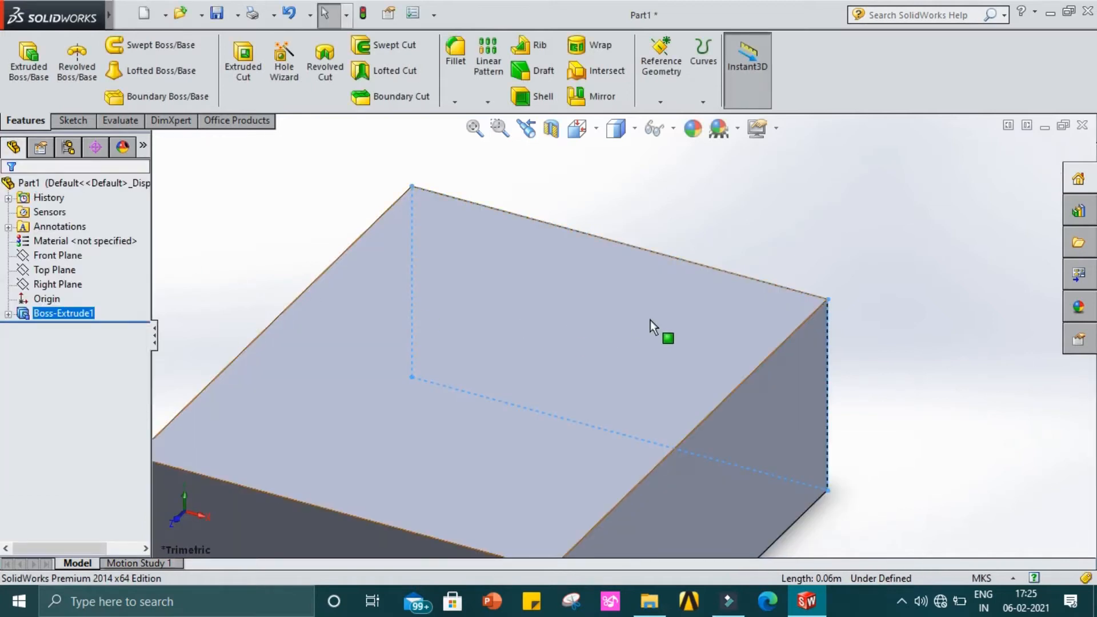
- Start a new sketch on the block's top face and orient the view normal to it
scroll(650, 320, "up", 5)
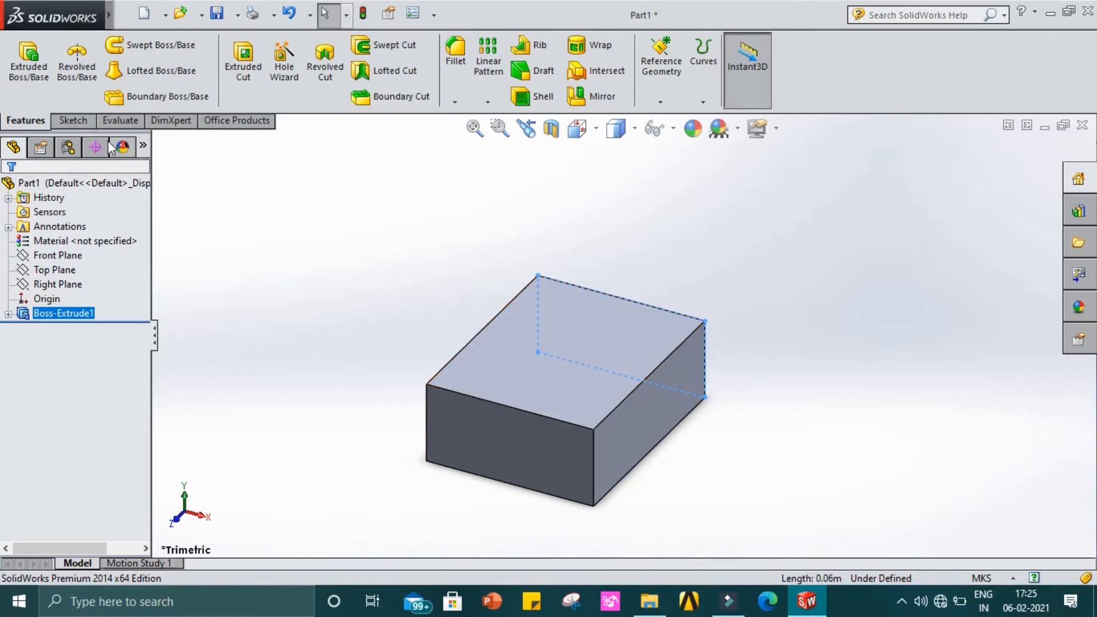
left_click(73, 120)
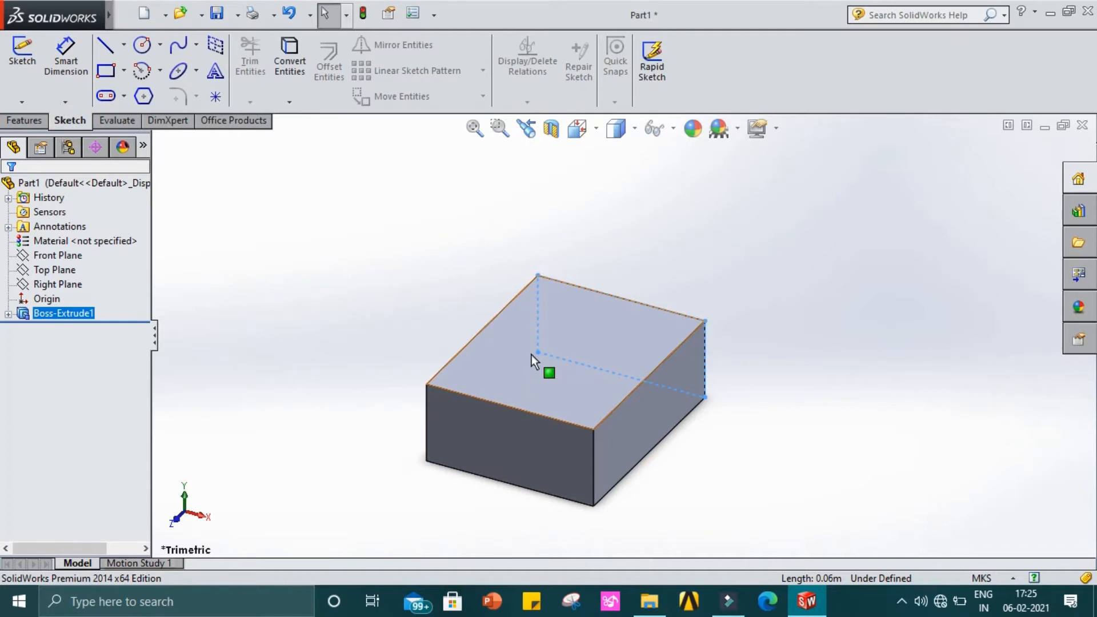
middle_click_drag(704, 264, 723, 404)
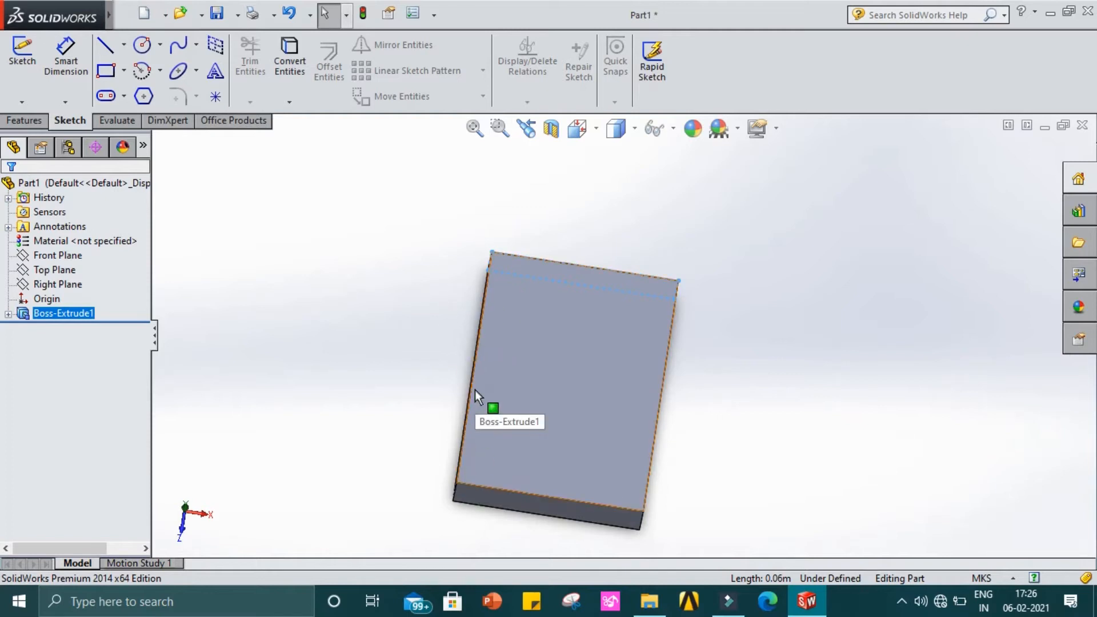
middle_click_drag(379, 358, 340, 350)
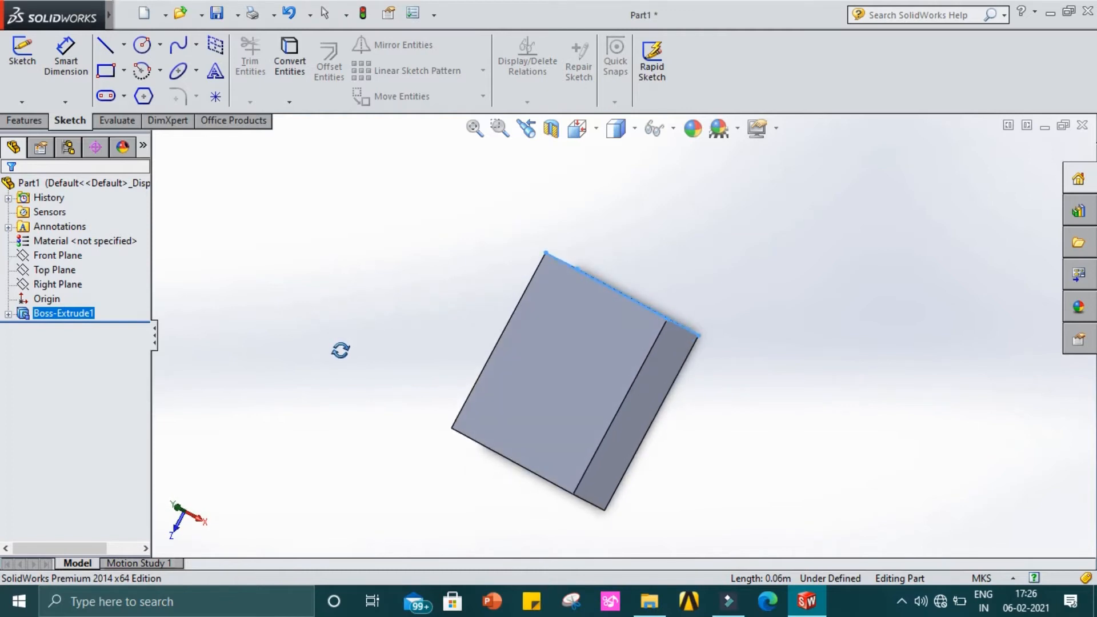
key("Escape")
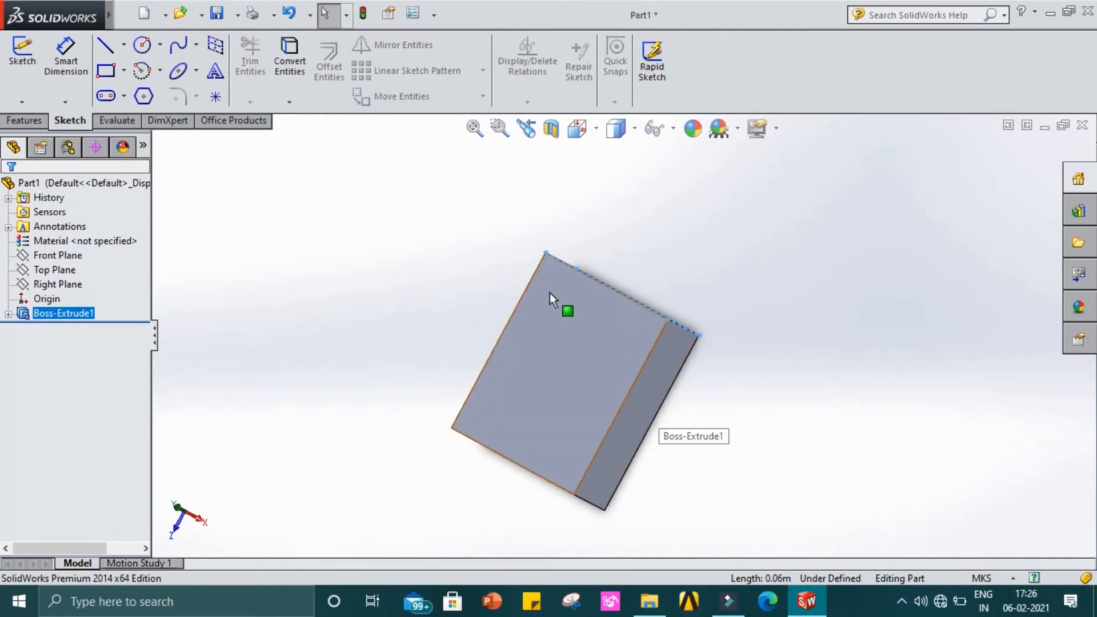
left_click(588, 337)
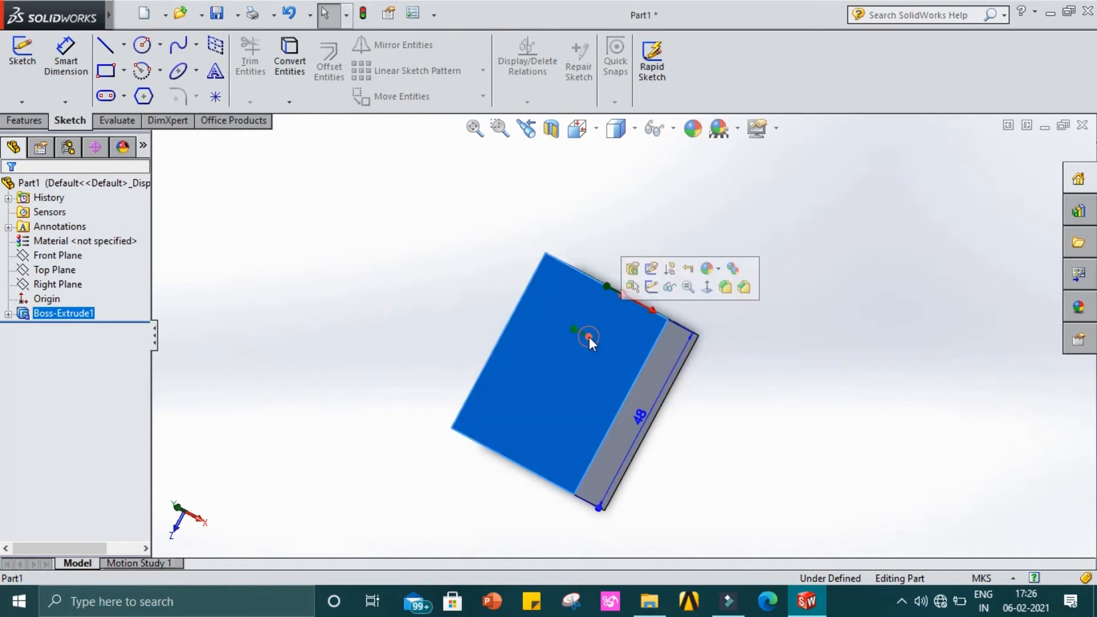
left_click(23, 74)
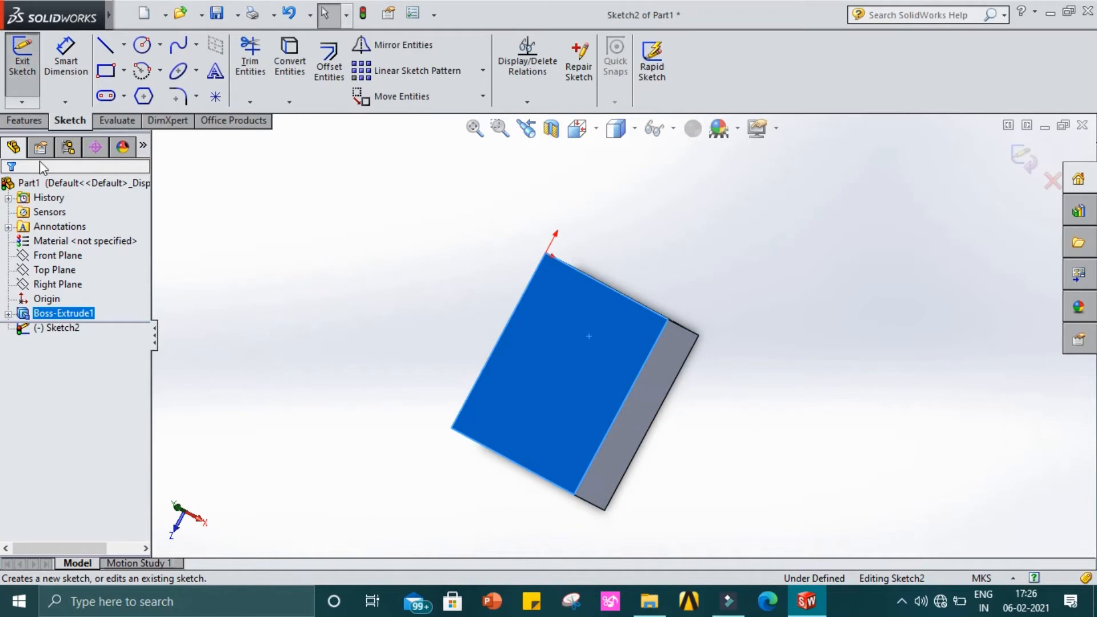
left_click(61, 330)
right_click(63, 331)
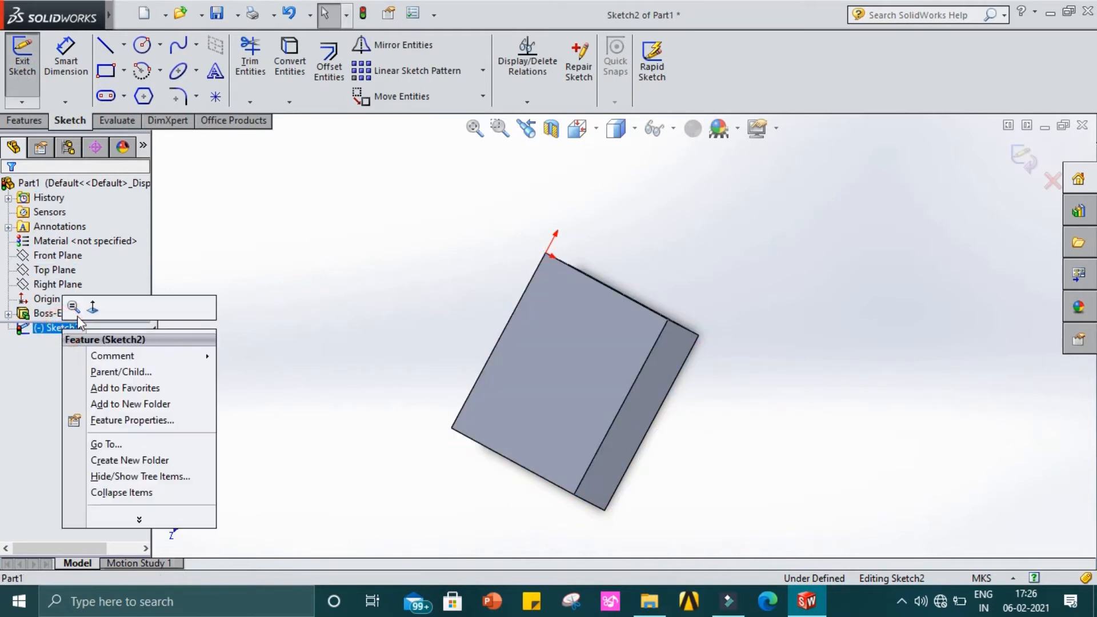
left_click(86, 312)
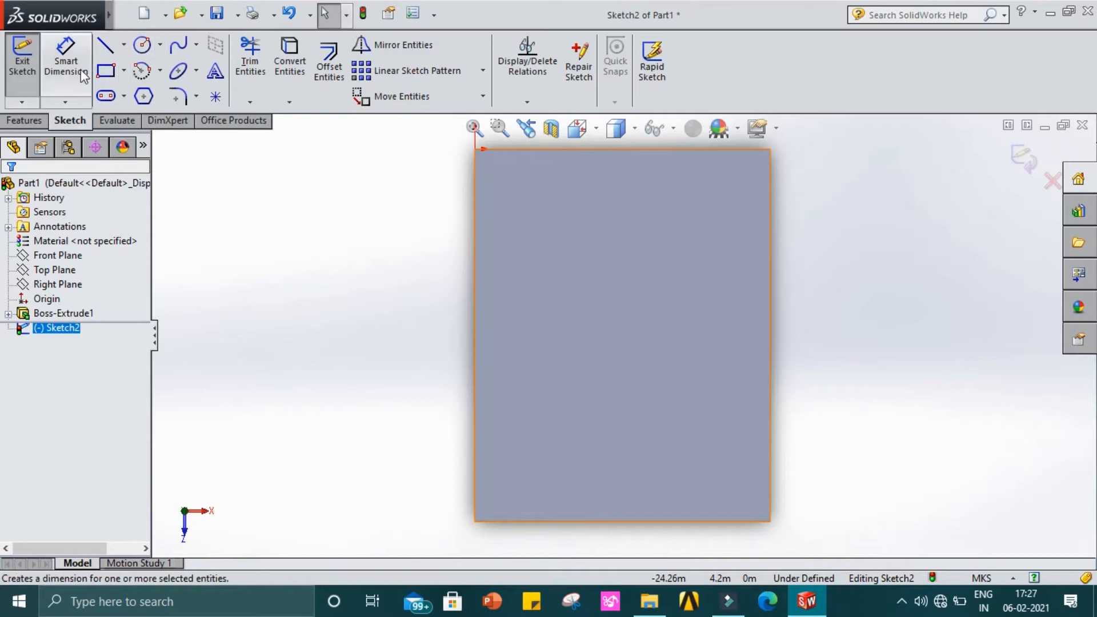
- Sketch corner rectangles inward from the top face's two rear corners, the one at the origin about 6 m wide and 15 m long
left_click(106, 71)
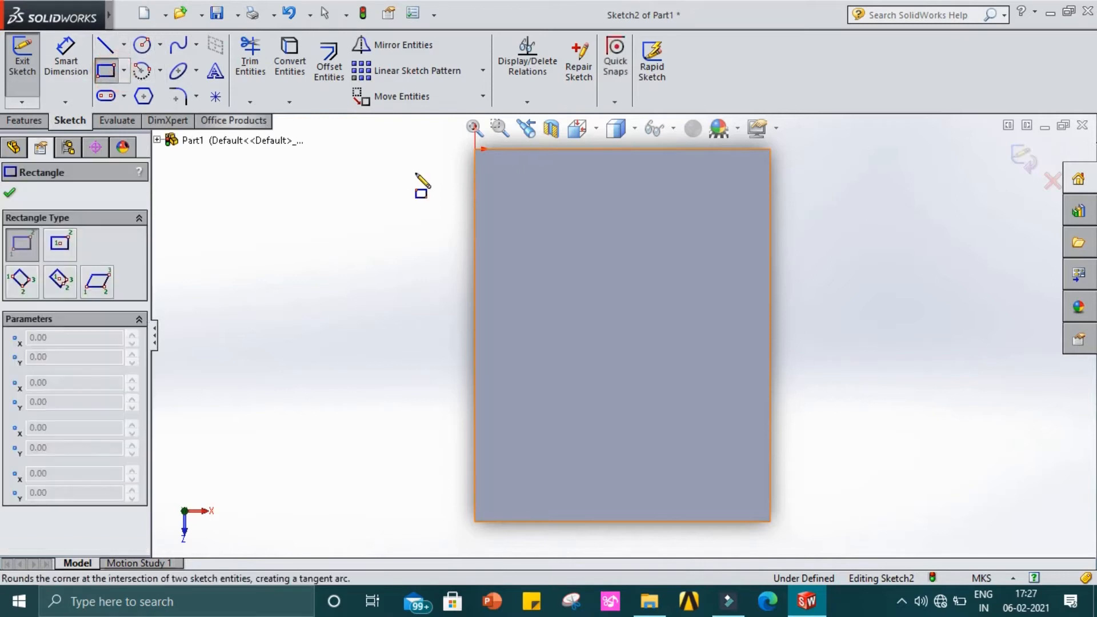
left_click(475, 149)
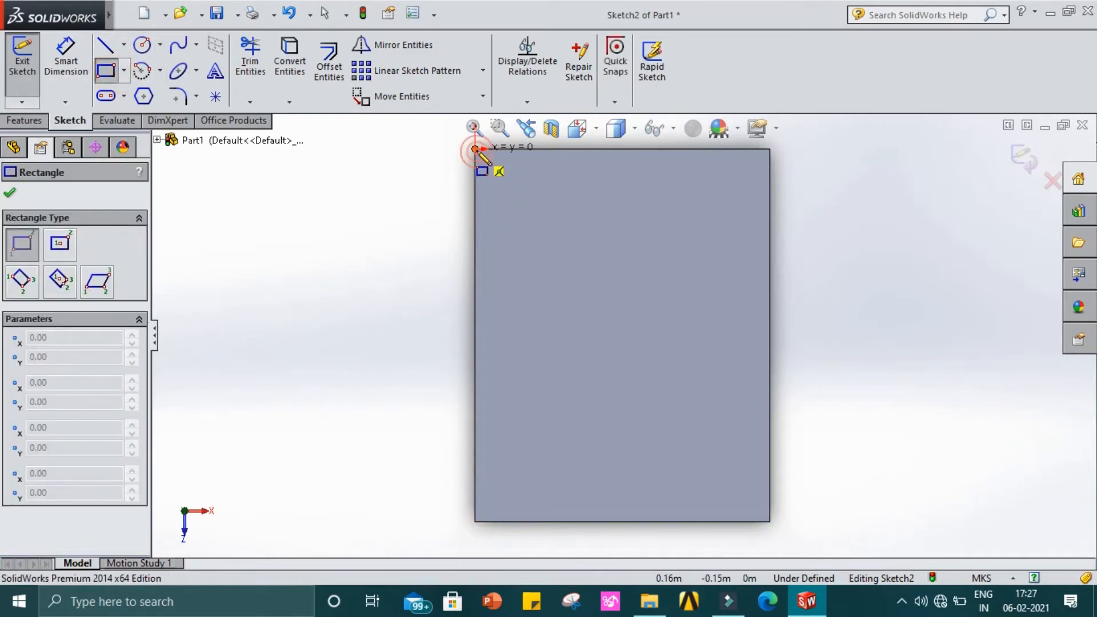
left_click(522, 267)
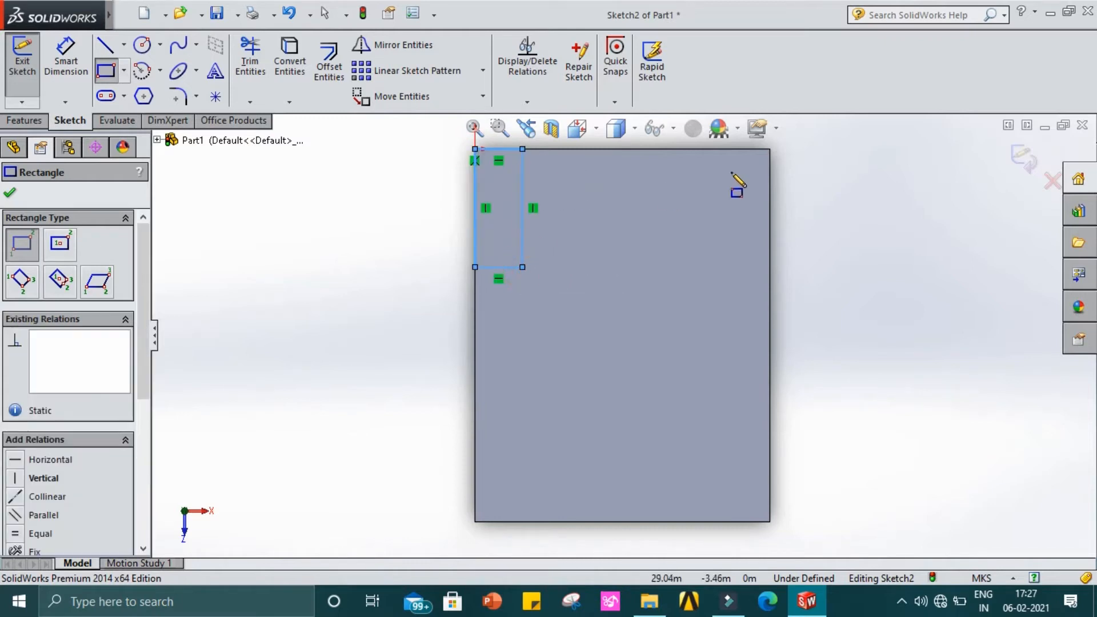
left_click(770, 149)
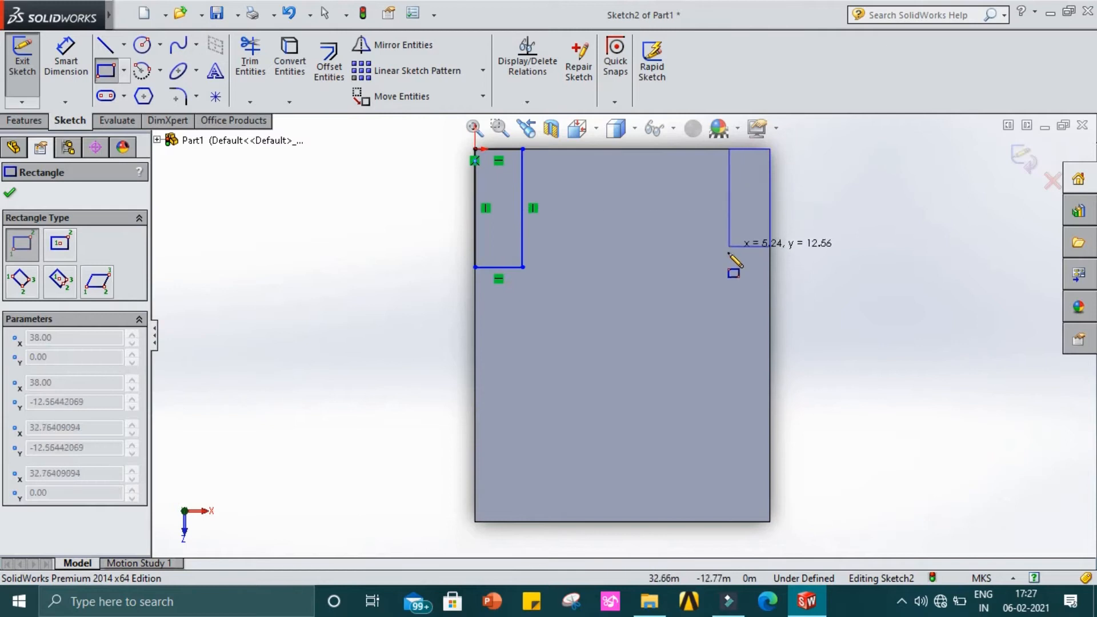
left_click(715, 339)
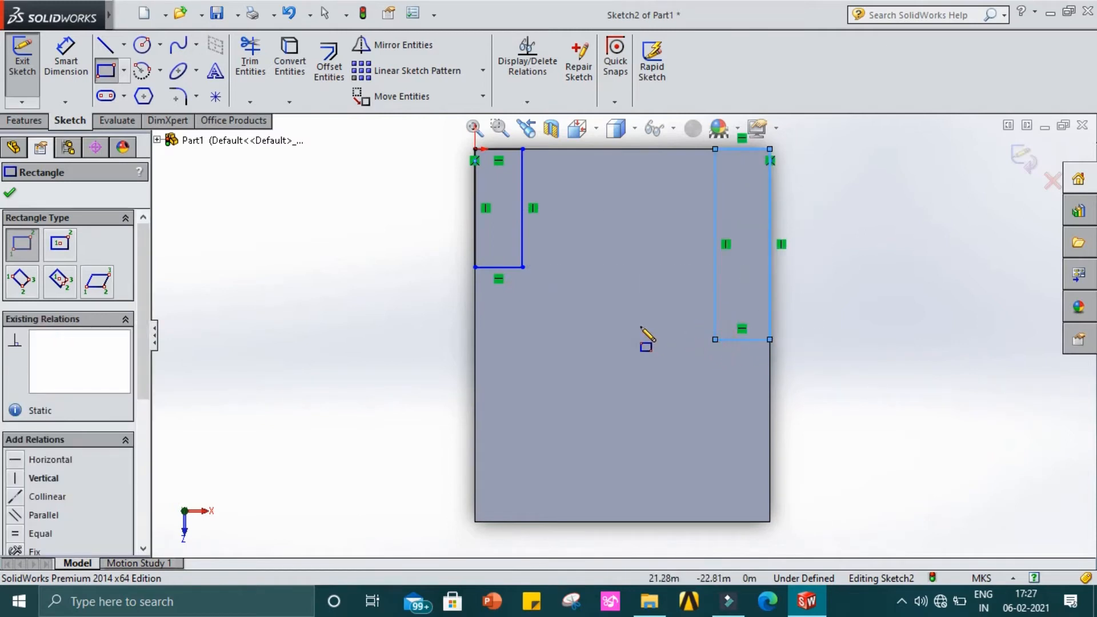
key("Escape")
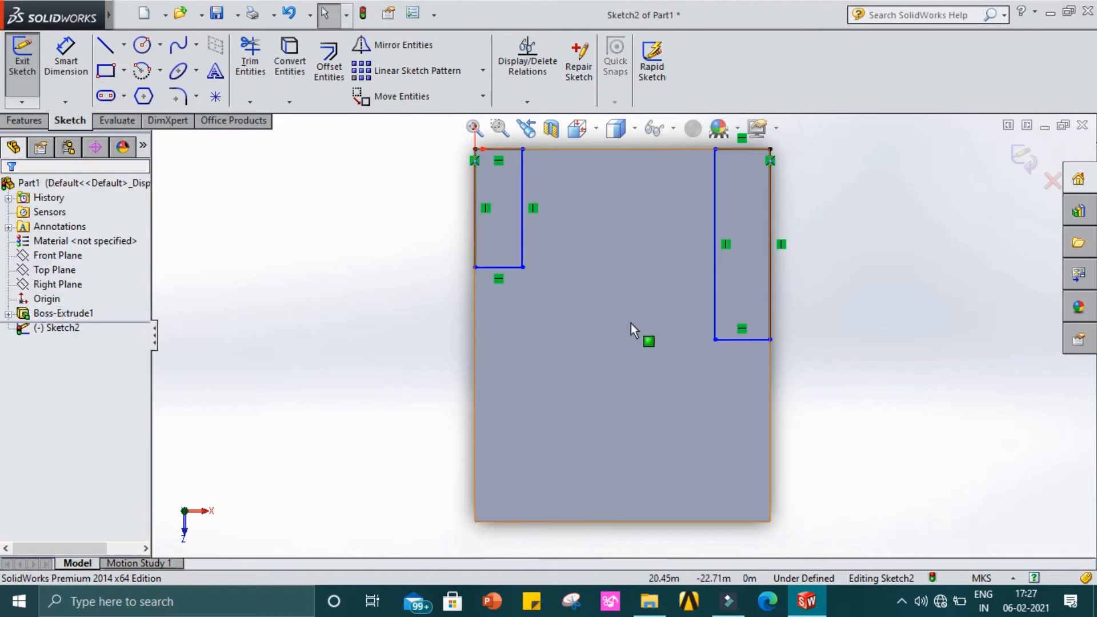
- Set the origin-corner rectangle's vertical side to 11 m and its horizontal side to 8 m
left_click(473, 208)
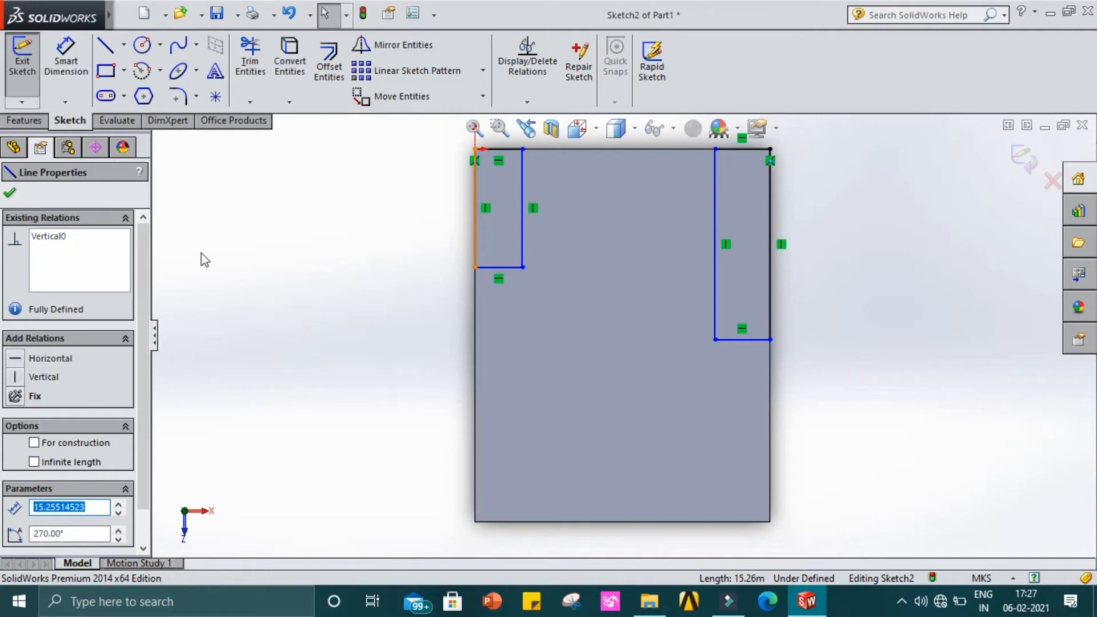
type("11")
key("Return")
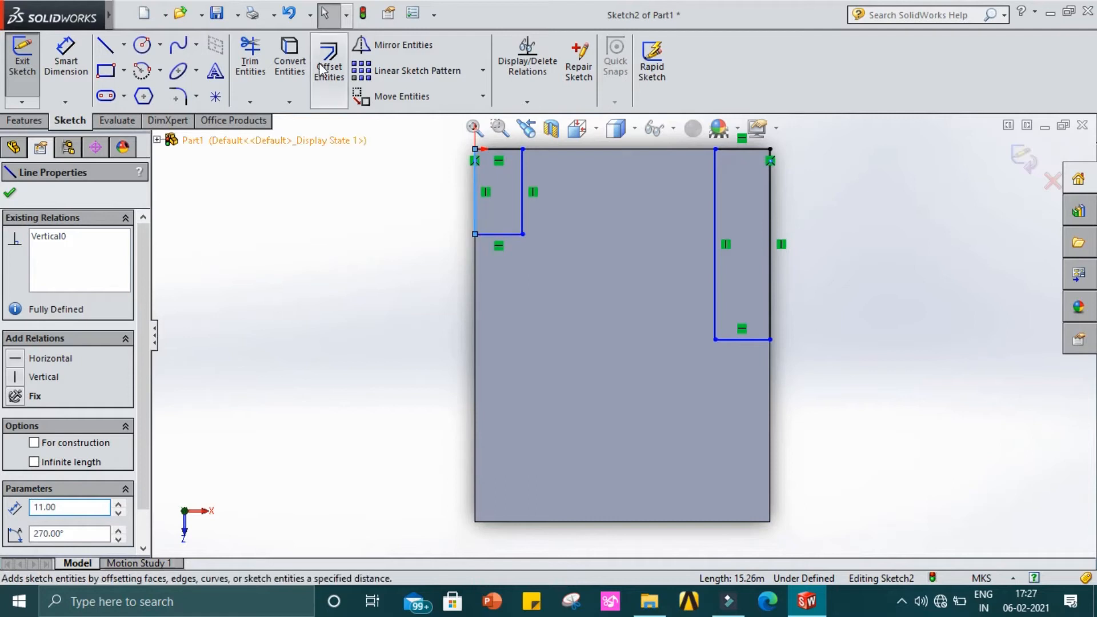
left_click(488, 234)
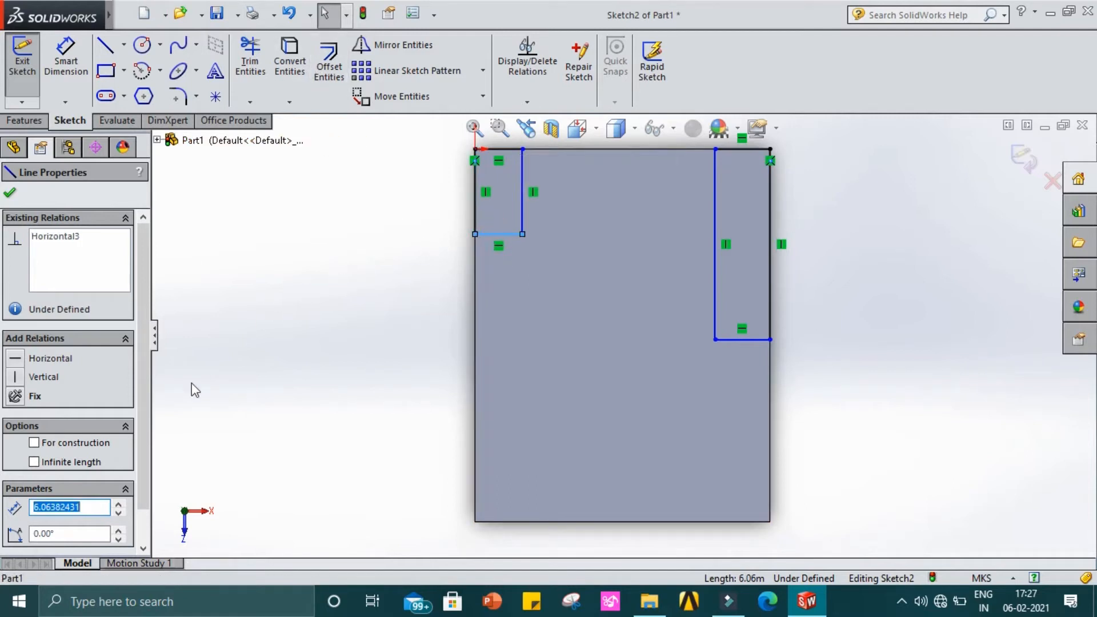
type("8")
key("Return")
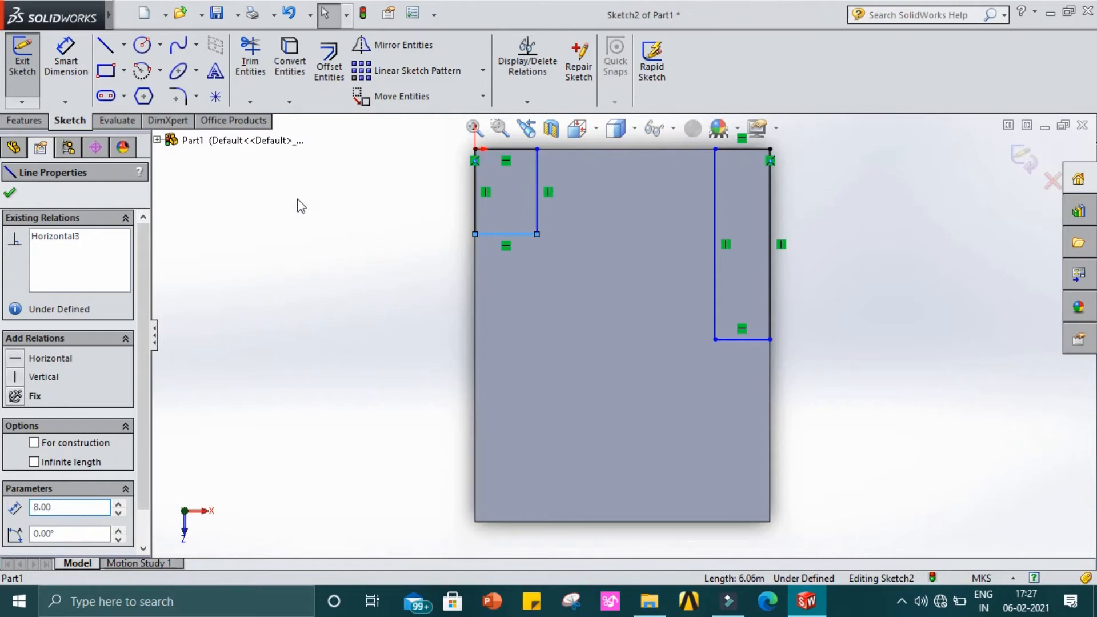
left_click(10, 195)
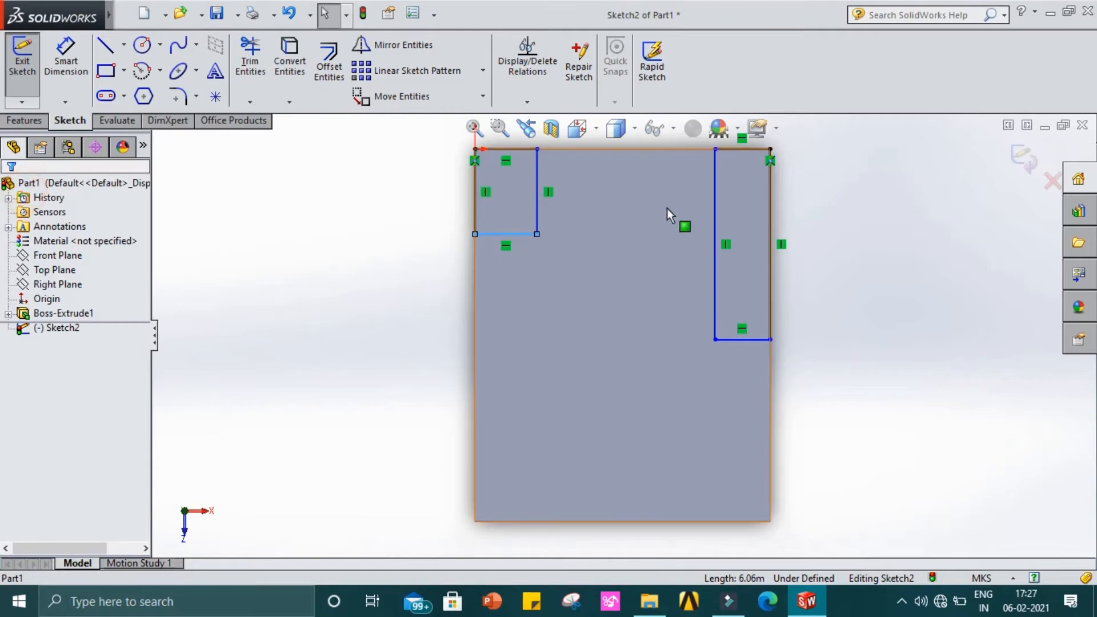
- Set the vertical side of the rectangle at the corner opposite the origin to 22 m and its horizontal side to 10 m
left_click(715, 211)
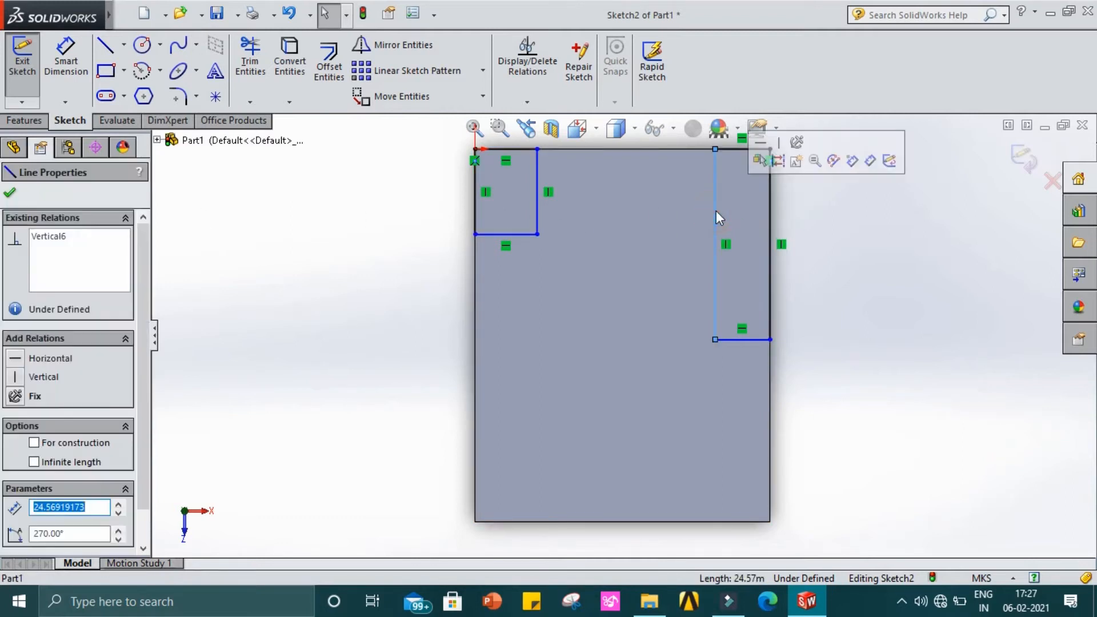
type("22")
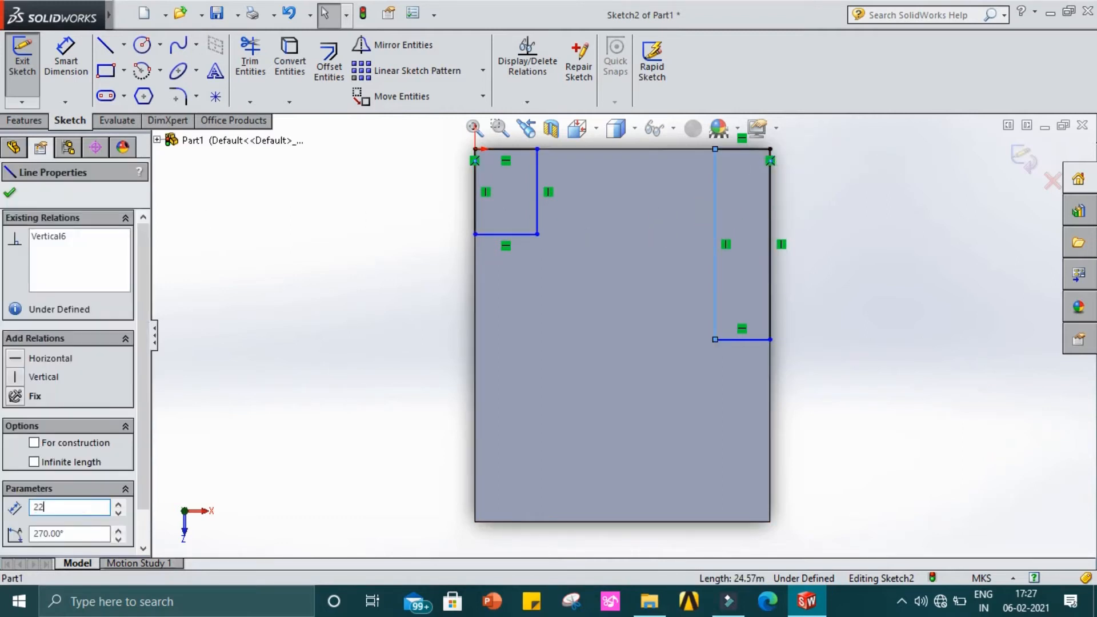
key("Return")
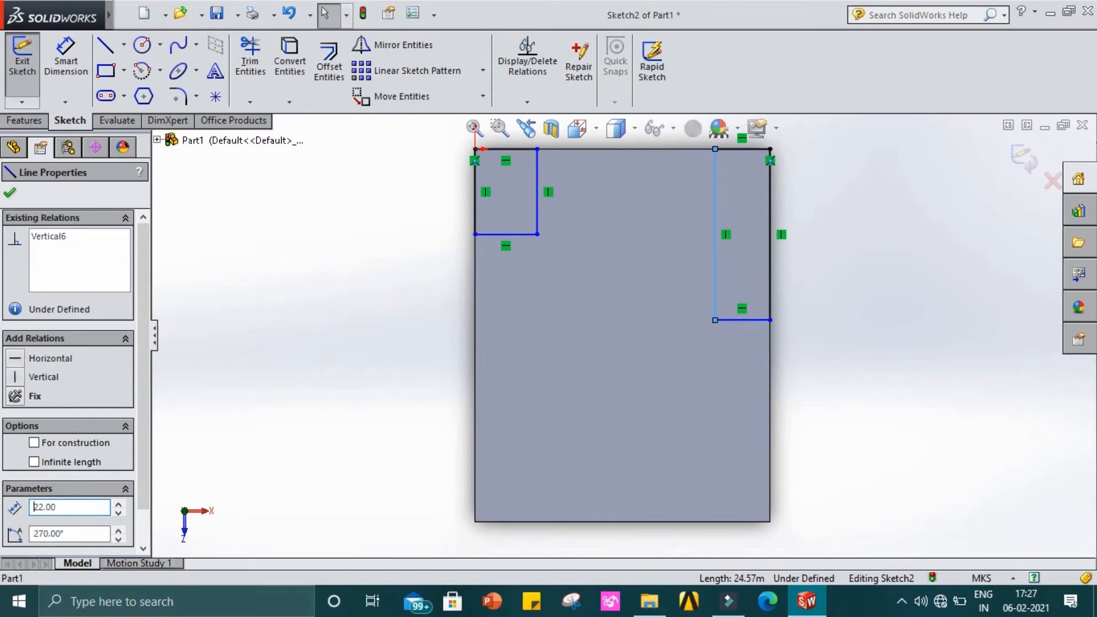
left_click(744, 324)
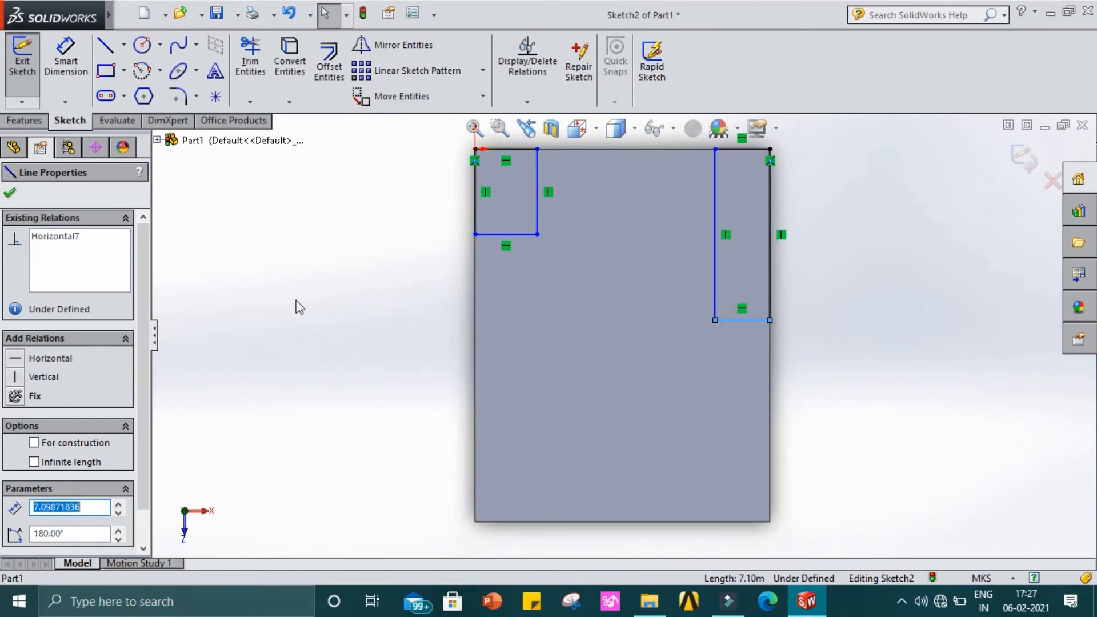
type("10")
key("Return")
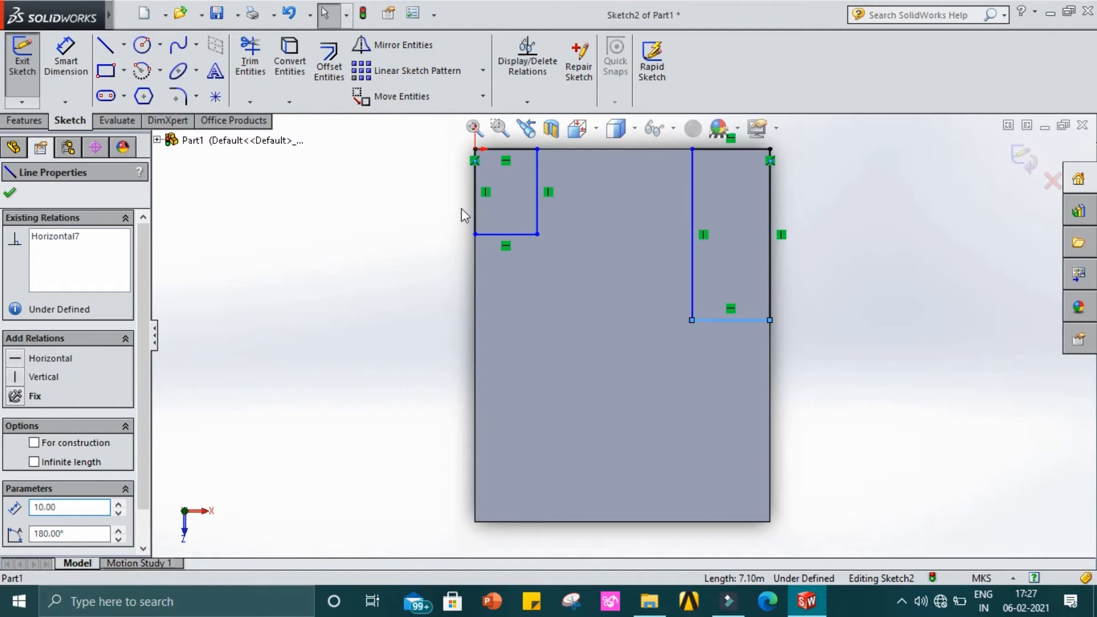
left_click(10, 194)
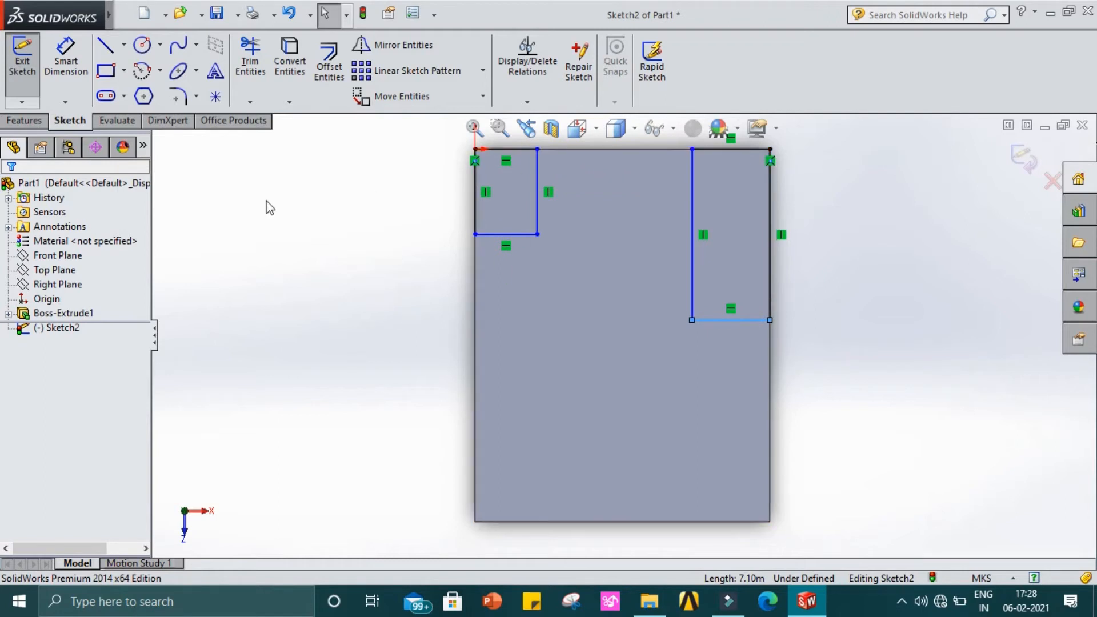
- Exit the sketch and extrude both corner rectangles as a merged blind boss with a depth of 32-18 (14 m)
left_click(23, 73)
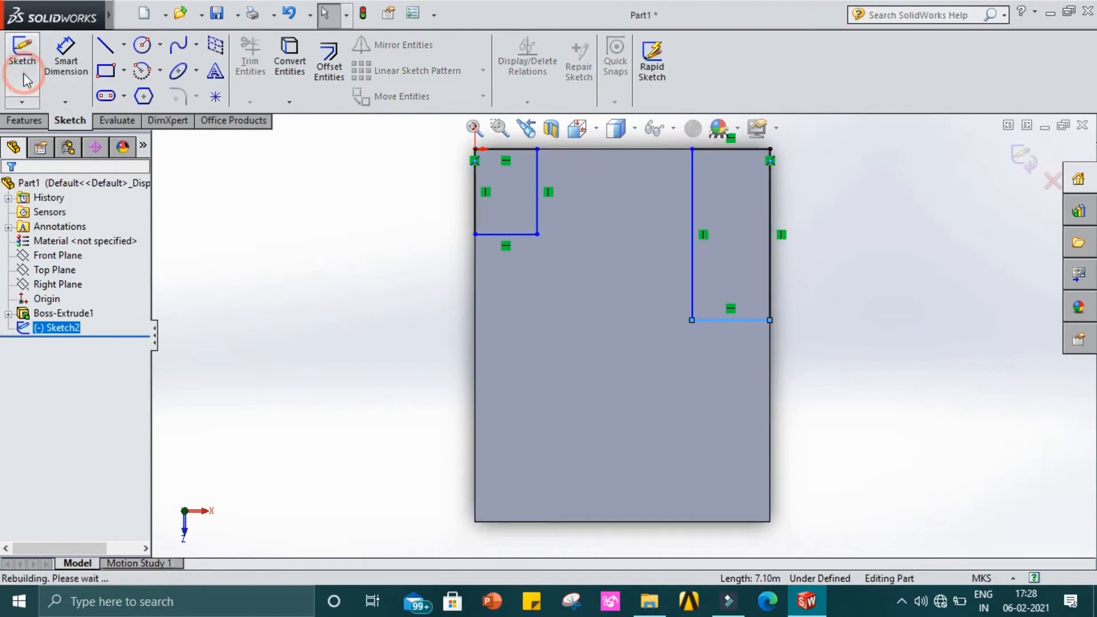
left_click(21, 121)
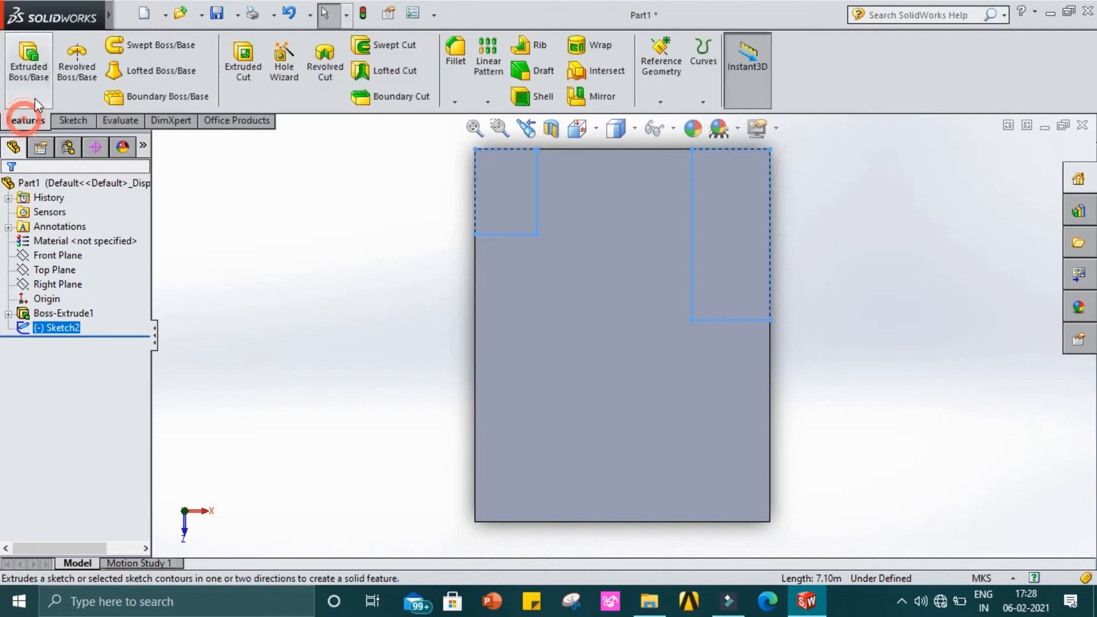
left_click(23, 70)
middle_click_drag(347, 296, 320, 308)
left_click(61, 340)
double_click(61, 341)
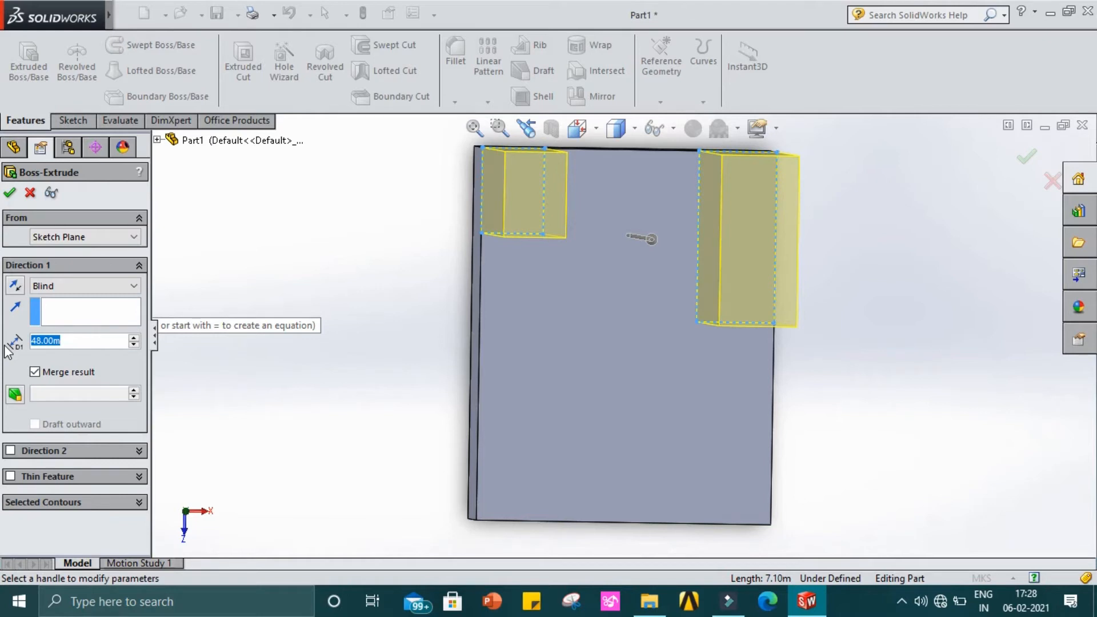
type("32")
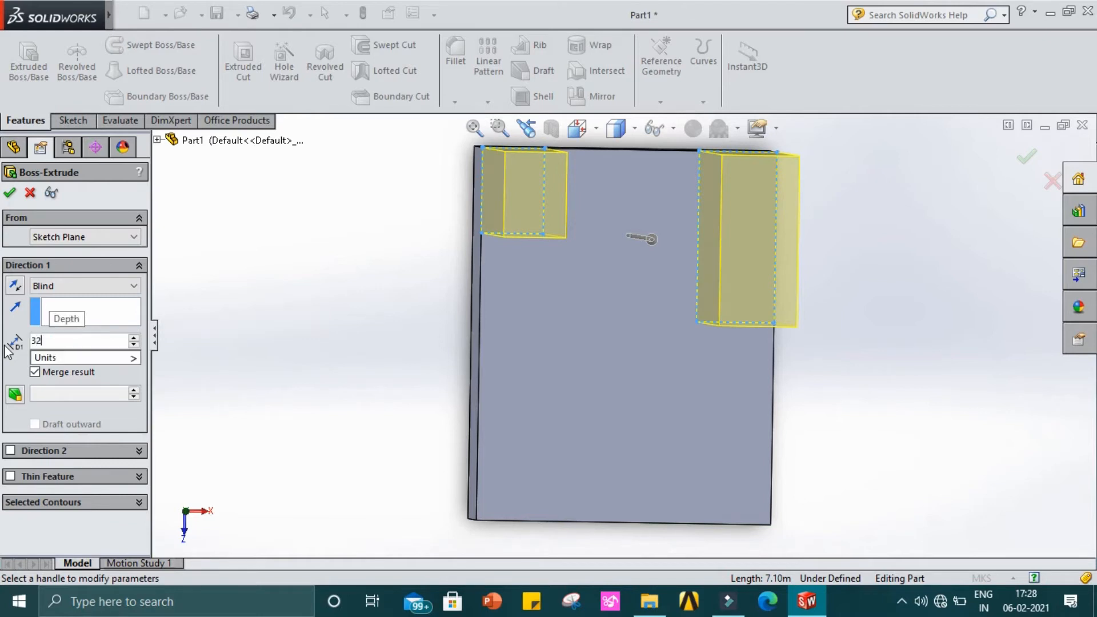
type("-")
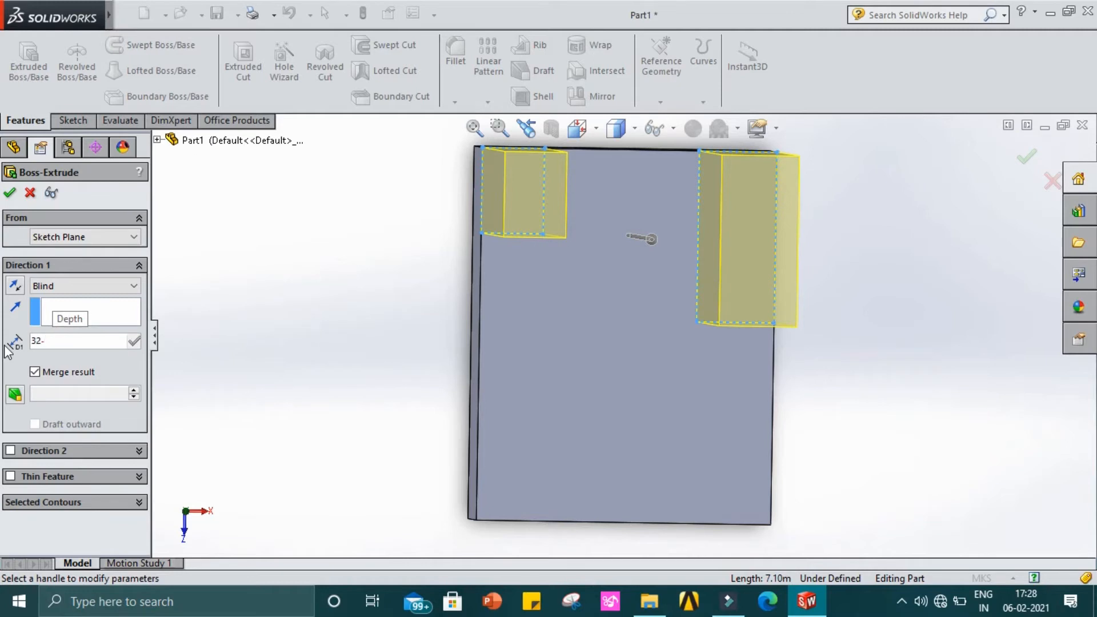
type("18")
key("Return")
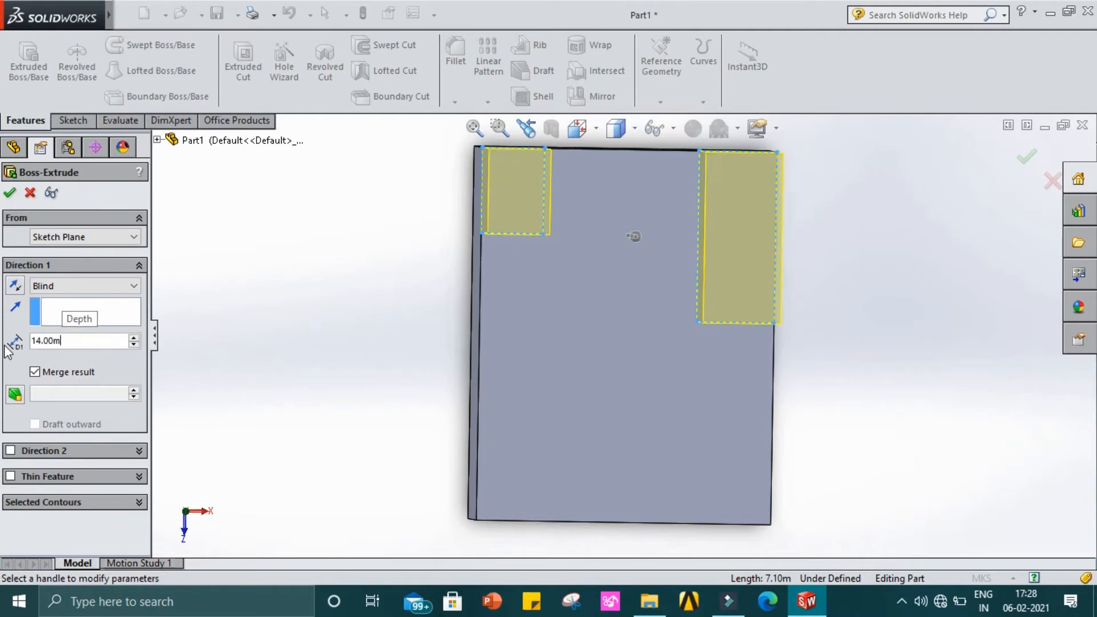
left_click(12, 192)
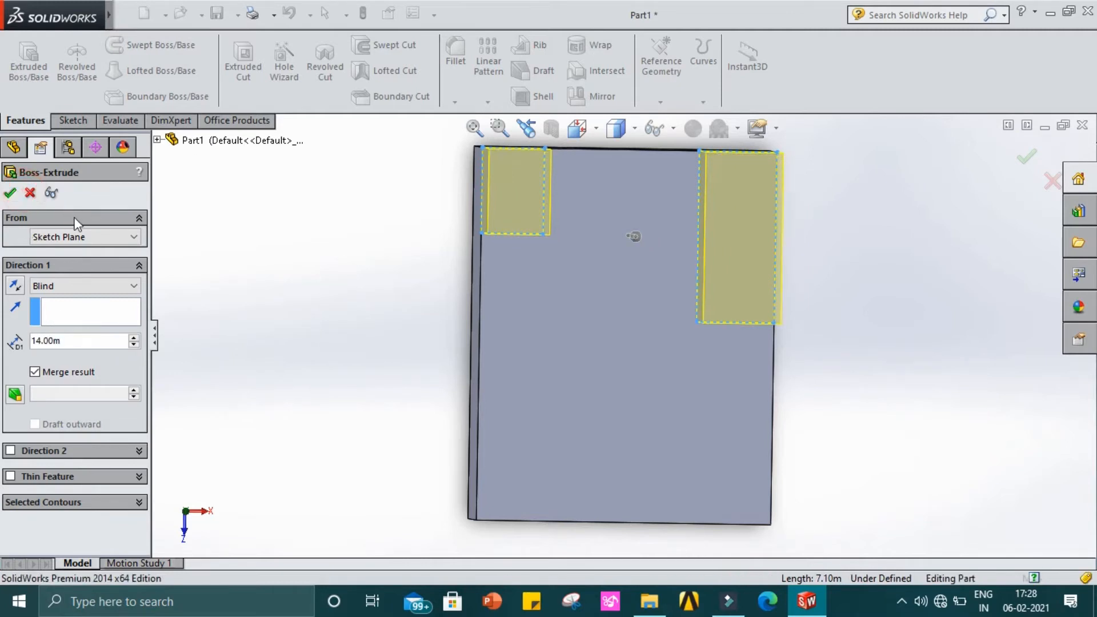
- Start a new sketch on the U-shaped back face of the block and orient the view normal to it
middle_click_drag(314, 289, 585, 279)
left_click(369, 289)
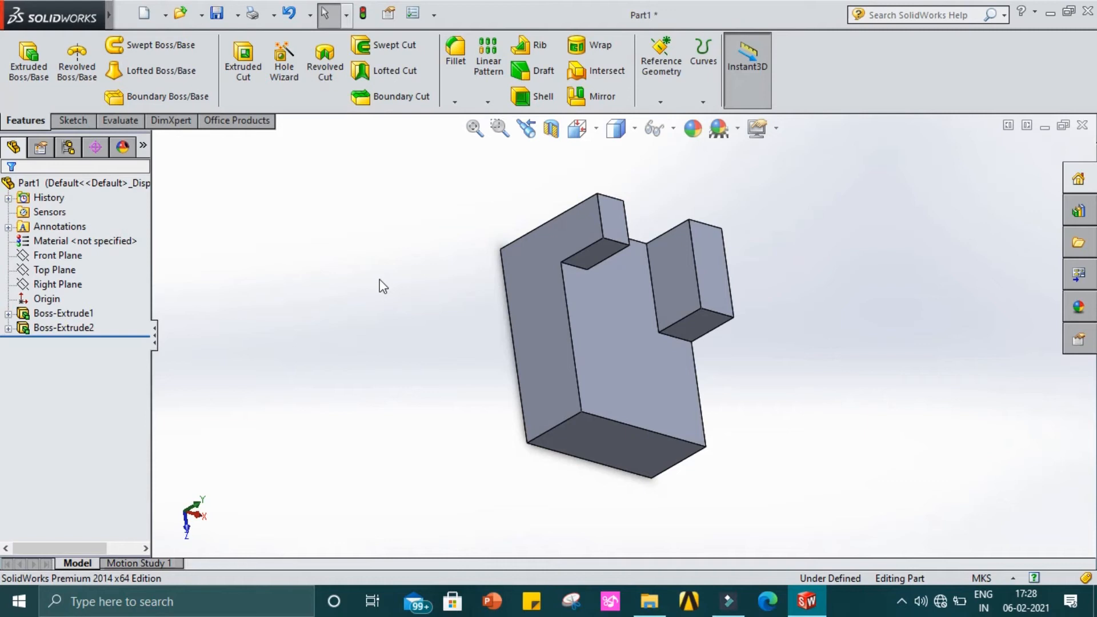
middle_click_drag(382, 284, 525, 518)
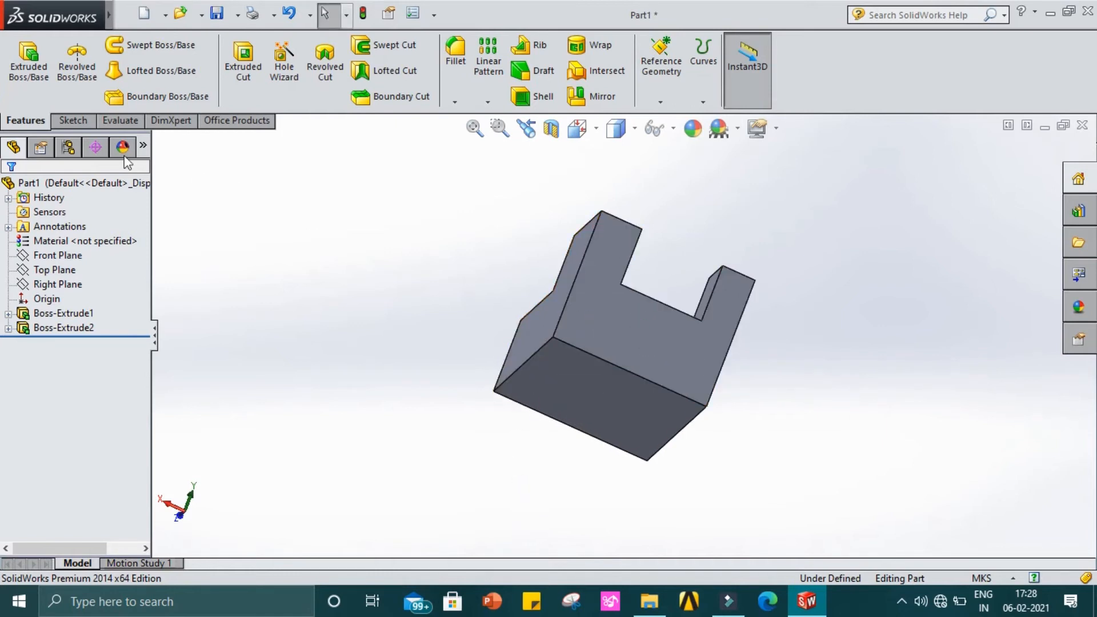
left_click(68, 119)
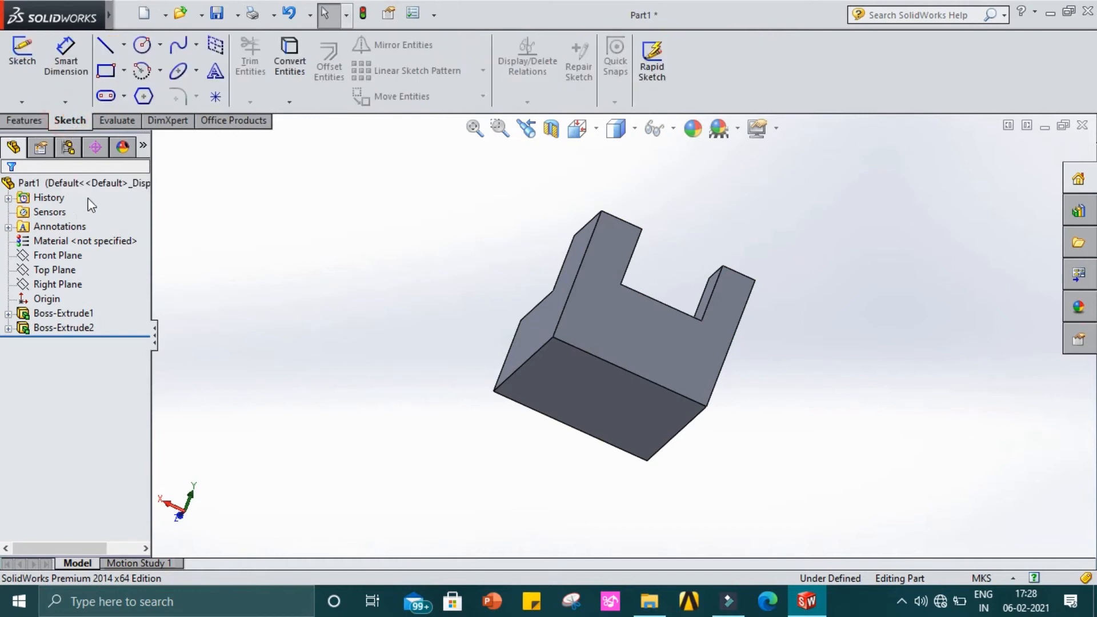
left_click(621, 338)
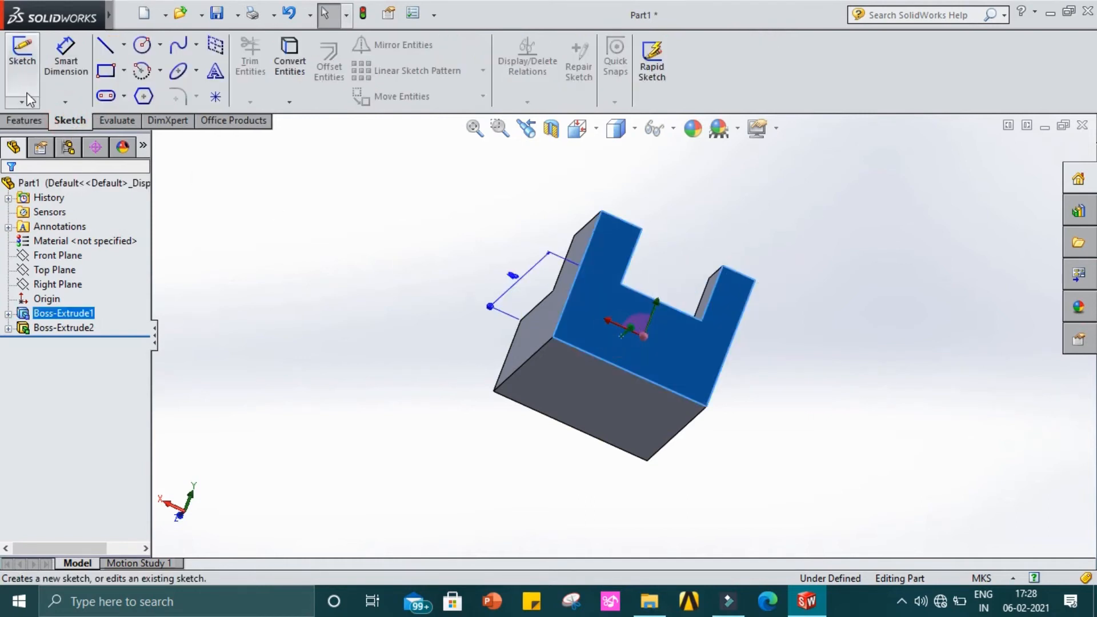
left_click(13, 67)
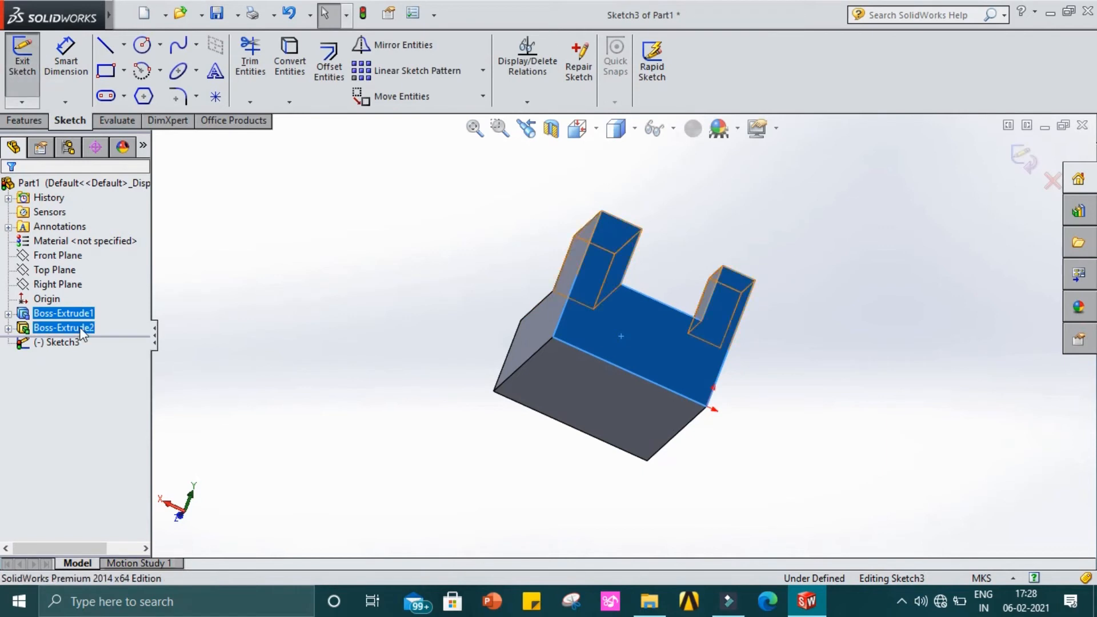
right_click(67, 342)
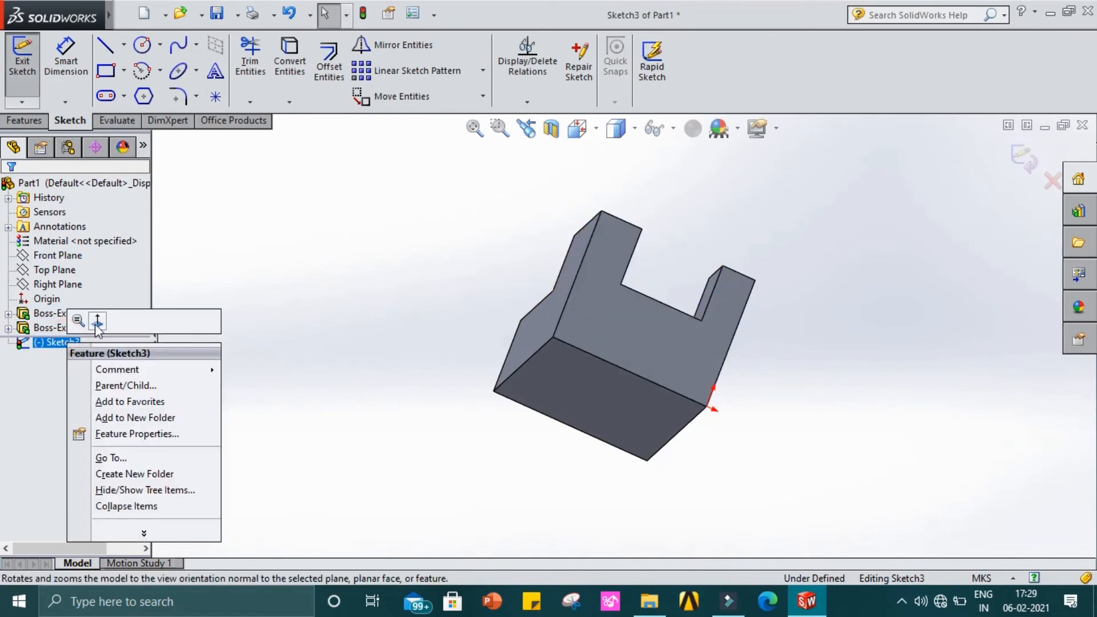
left_click(97, 322)
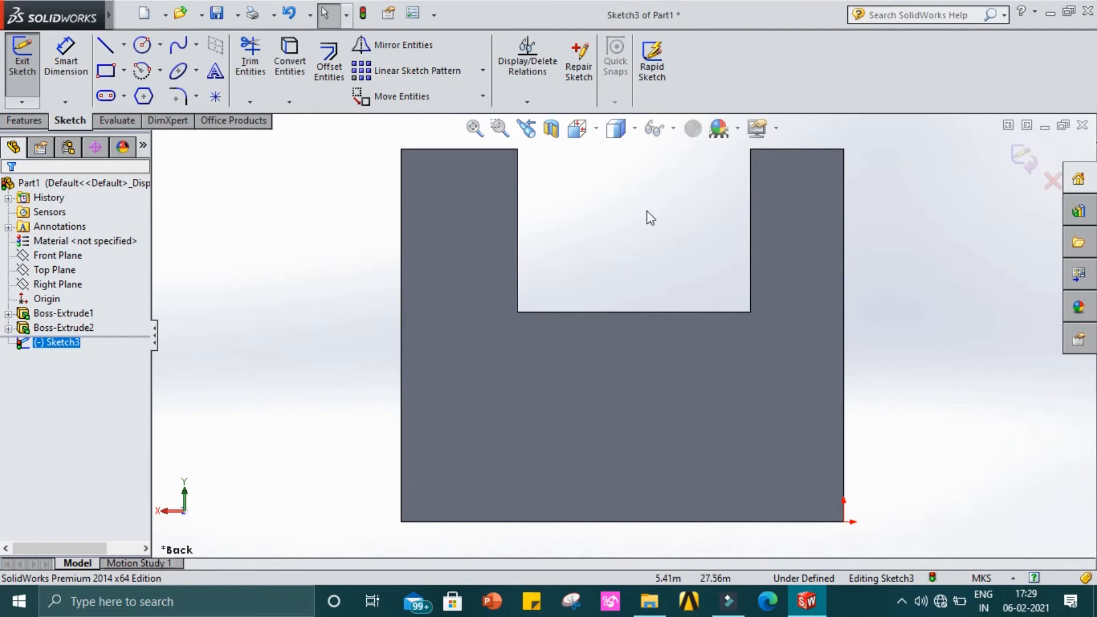
- Sketch a closed right triangle in the gap between the posts, rising from the wider post's base to about 10 m on the narrower post's inner edge
left_click(101, 53)
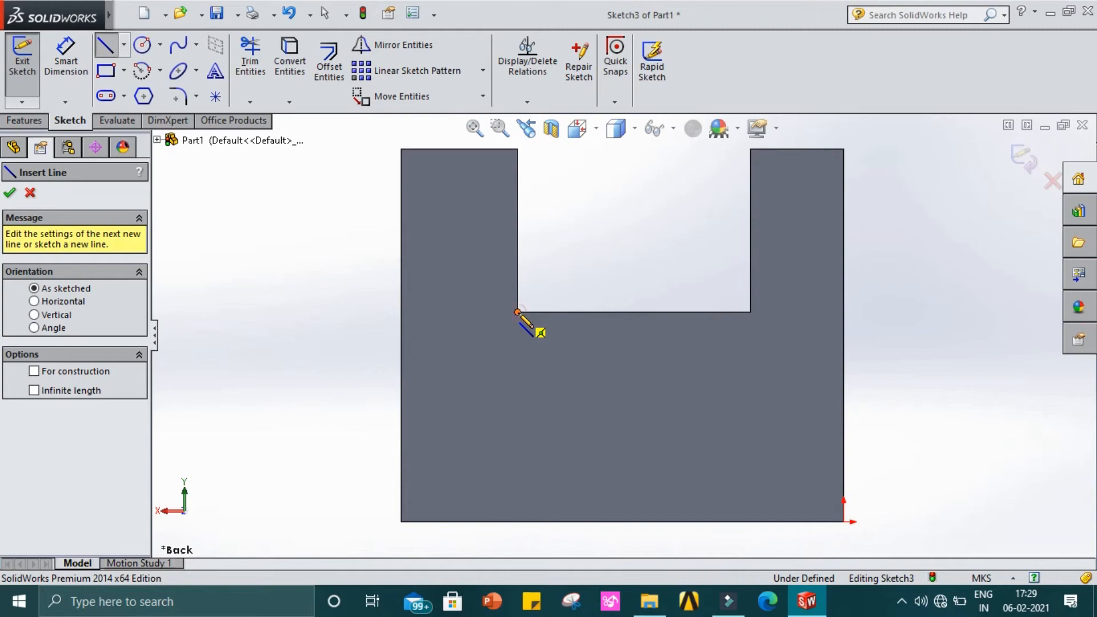
left_click(518, 312)
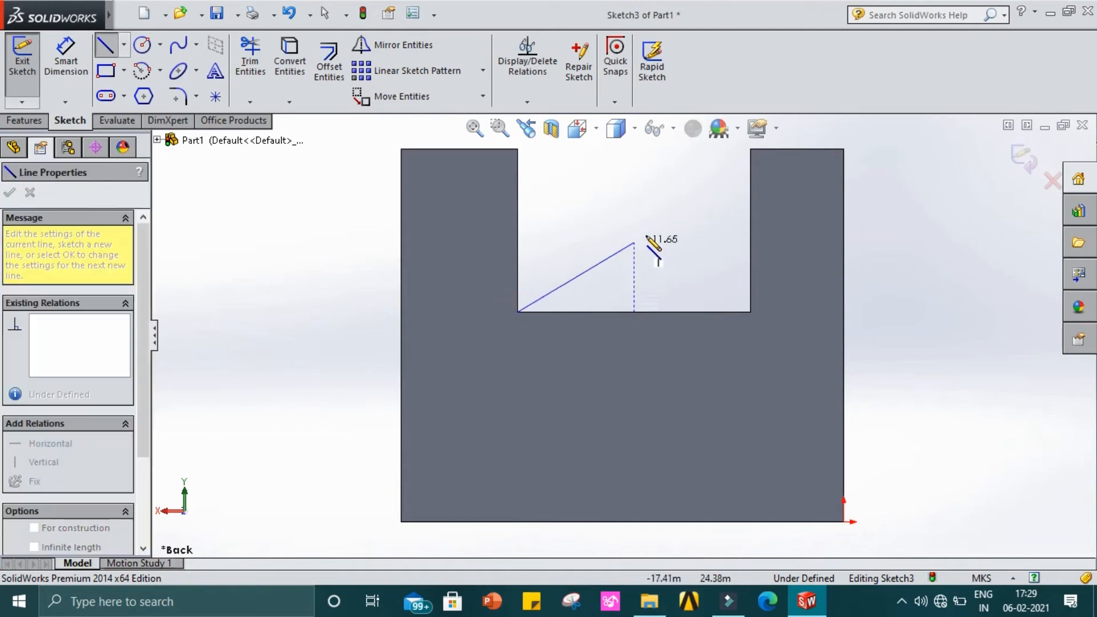
left_click(750, 196)
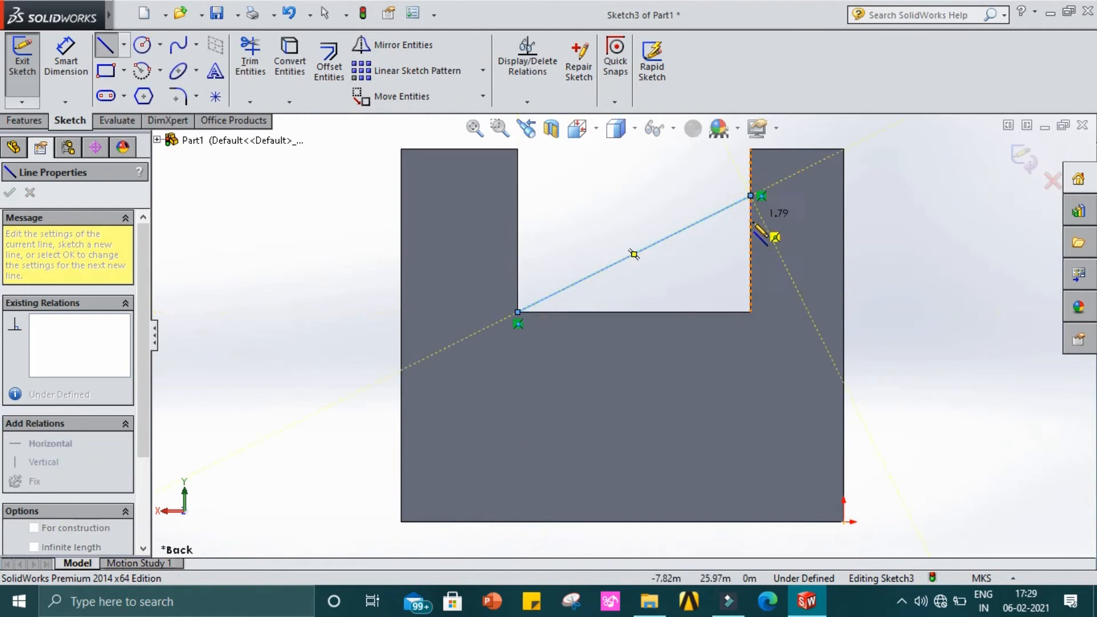
left_click(750, 312)
left_click(518, 312)
key("Escape")
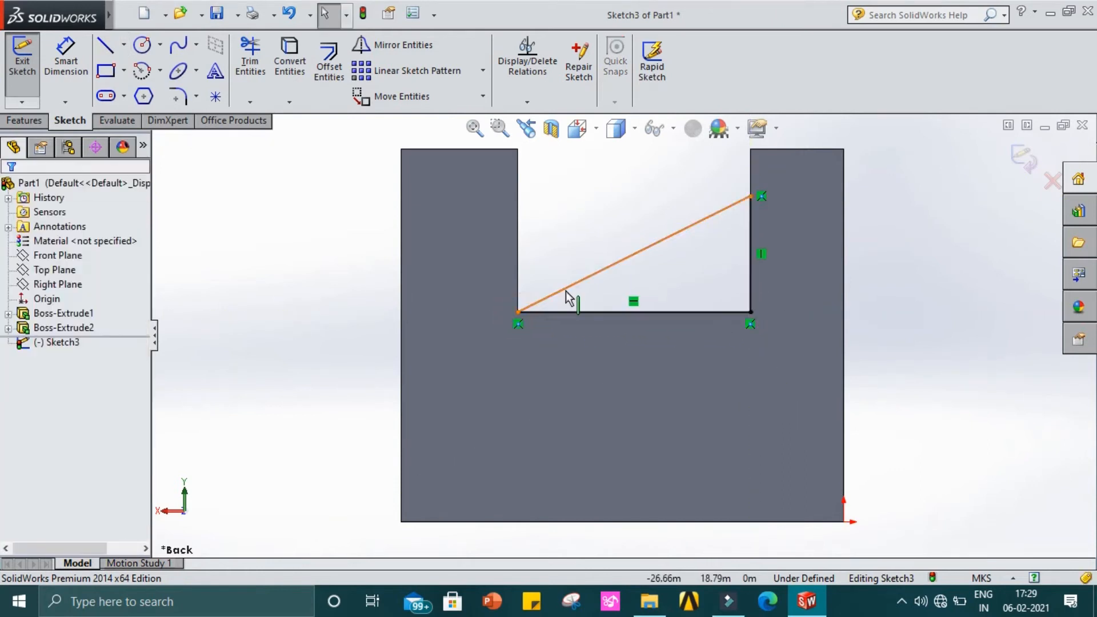
- Set the triangle's vertical side to 8 m
left_click(749, 263)
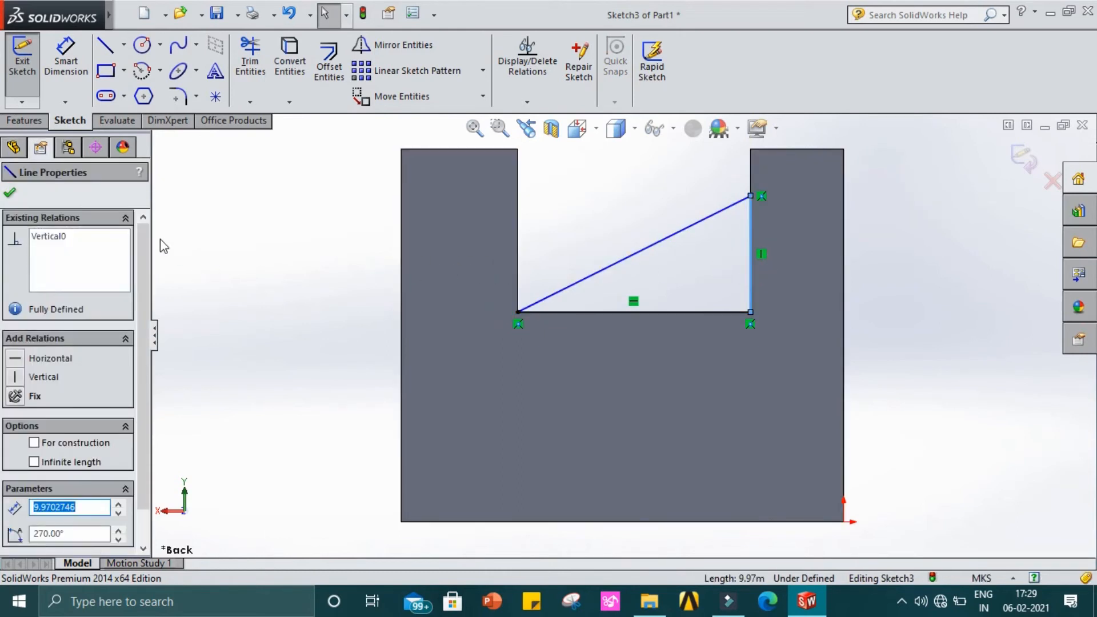
type("8")
key("Return")
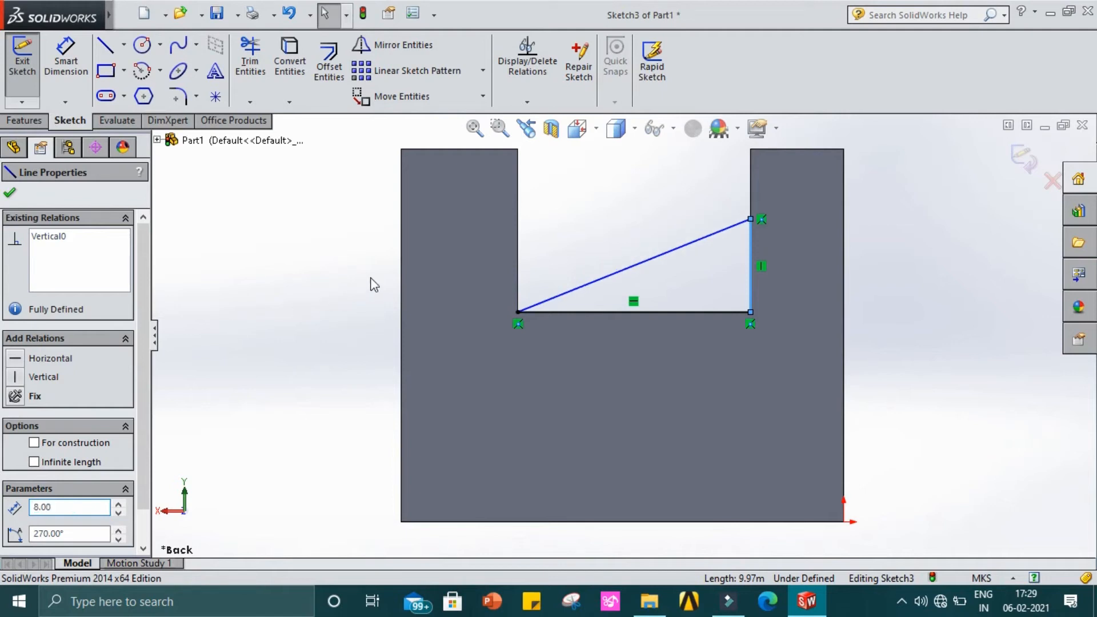
left_click(10, 193)
- Extrude the triangle as a blind boss 11 m deep, with the direction reversed to run between the two posts
left_click(23, 121)
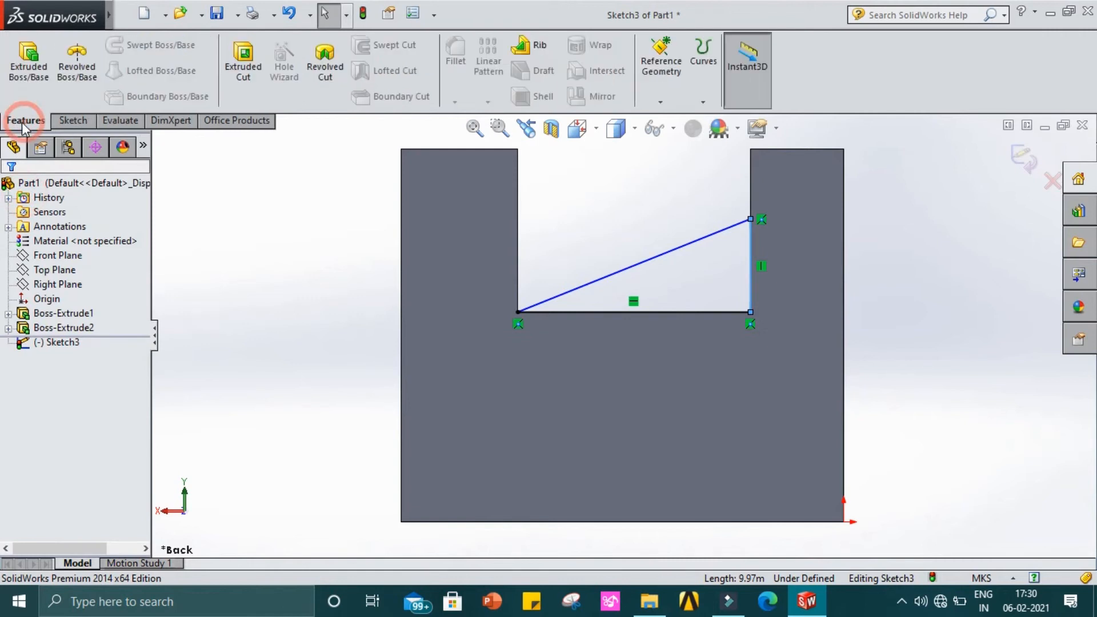
left_click(28, 58)
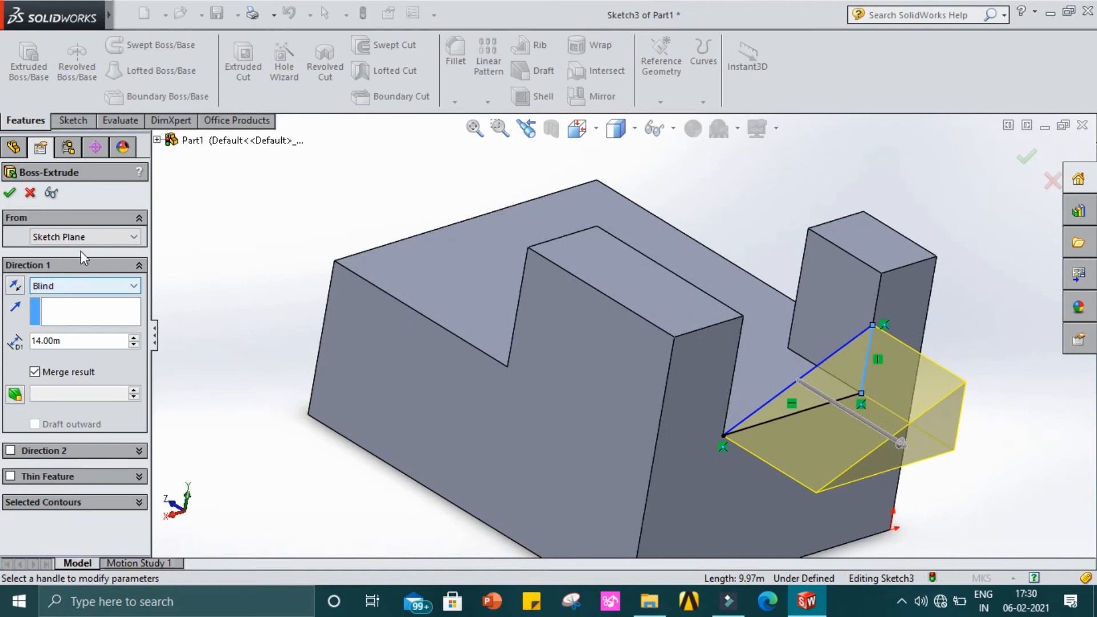
left_click(15, 292)
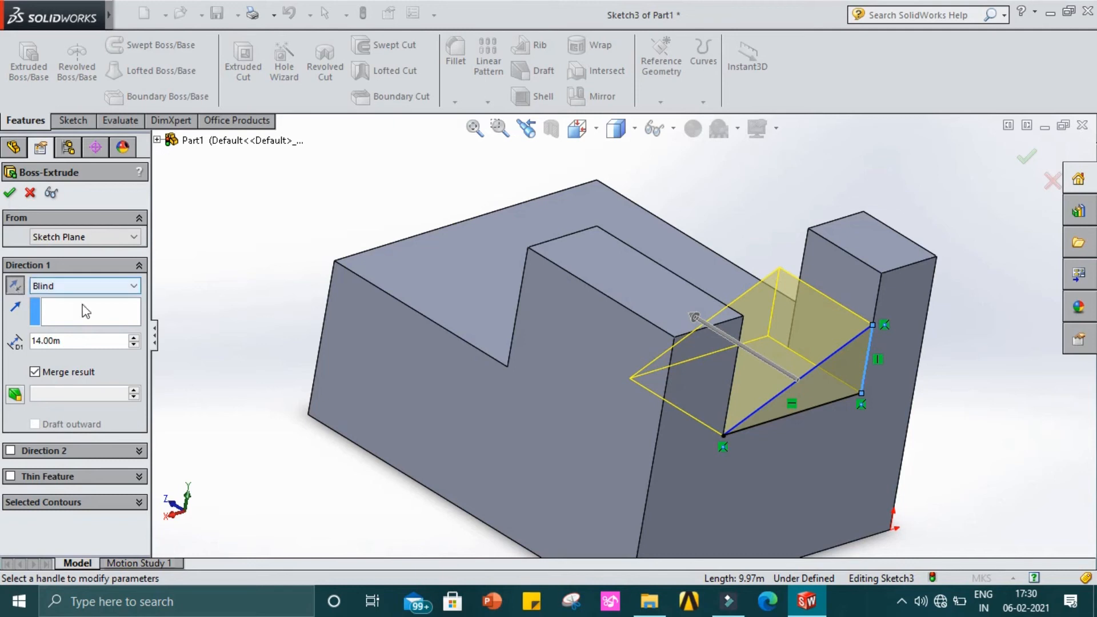
left_click(81, 341)
left_click_drag(68, 338, 20, 340)
type("11")
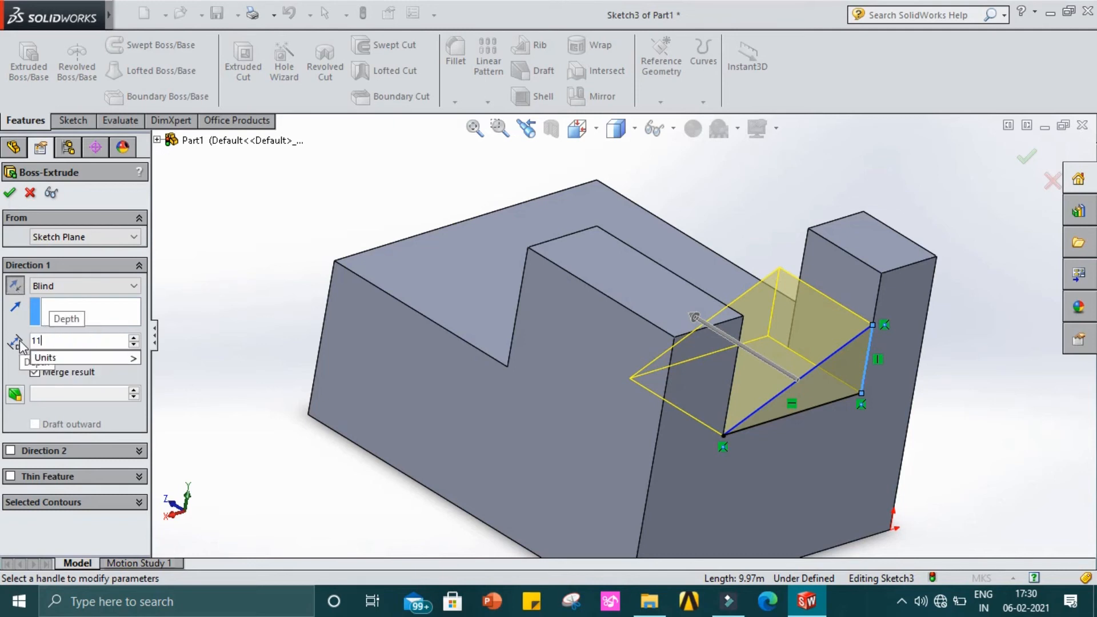
key("Return")
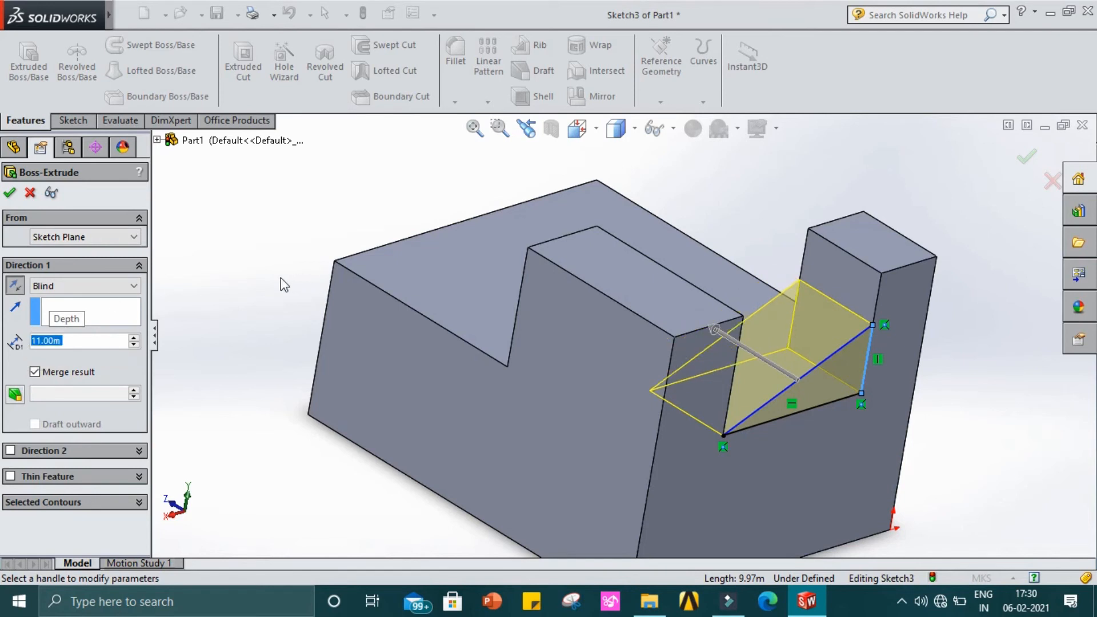
left_click(9, 193)
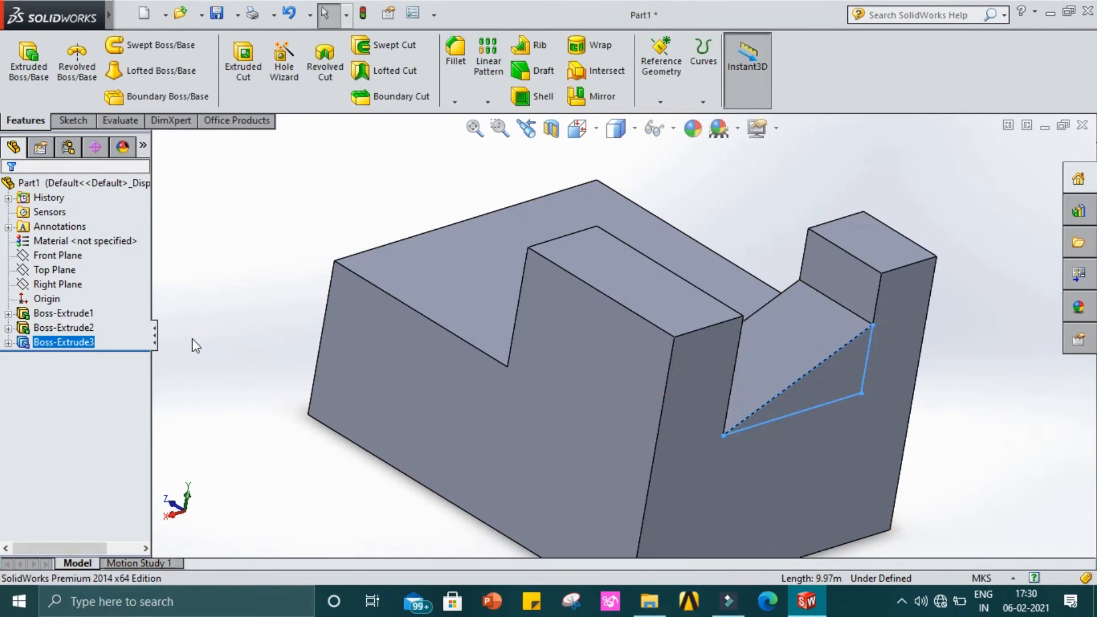
- Start a new sketch on the block's main top face
middle_click_drag(225, 386, 301, 410)
middle_click_drag(328, 321, 435, 254)
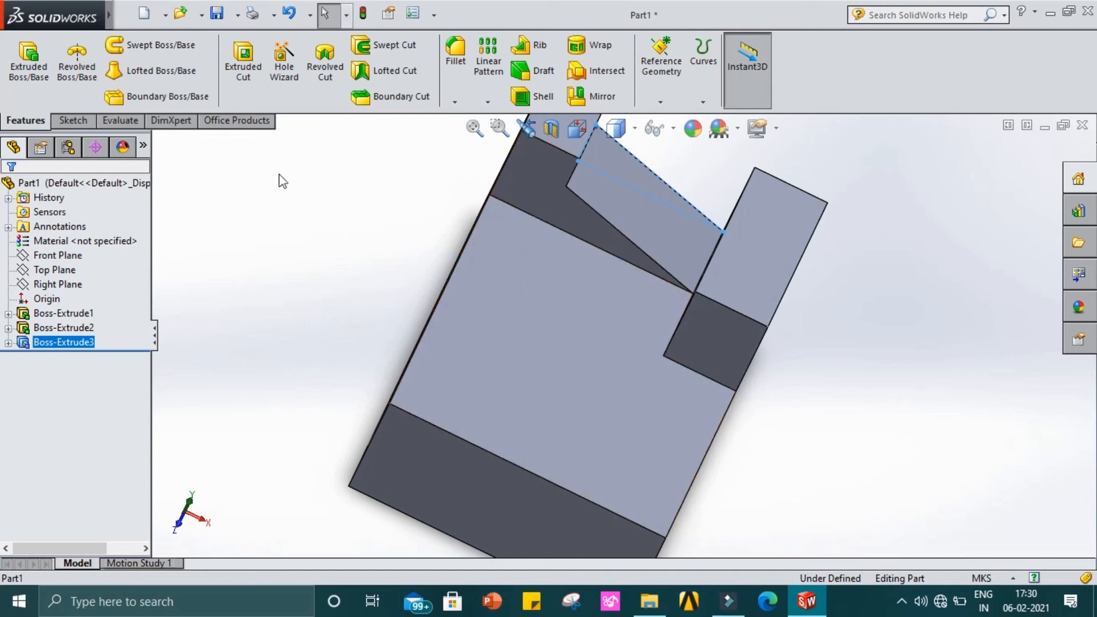
left_click(520, 348)
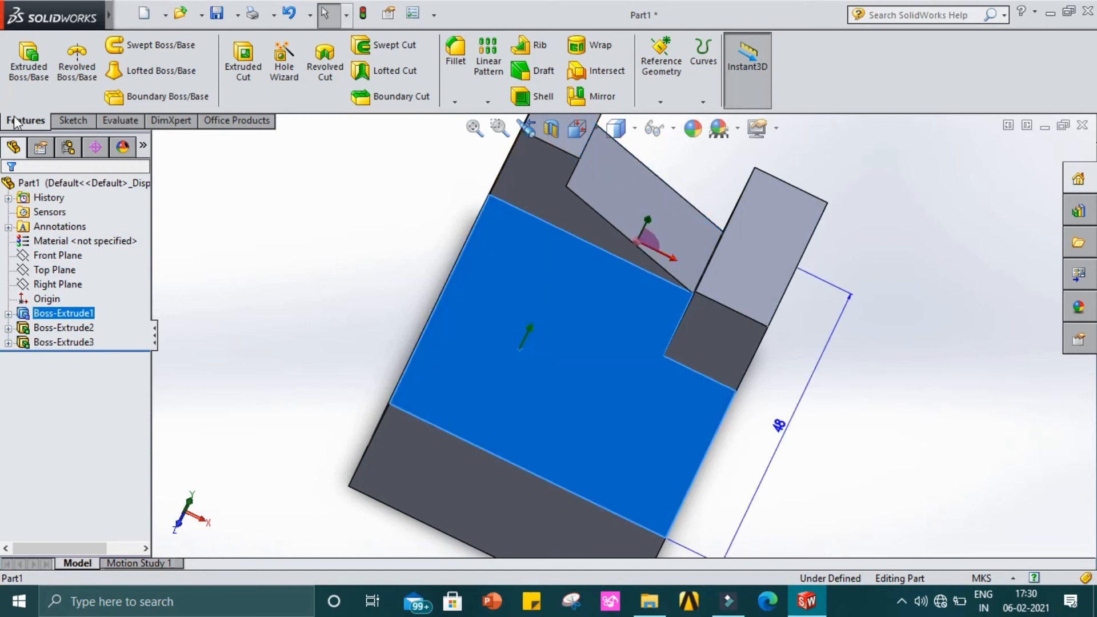
left_click(69, 117)
left_click(22, 54)
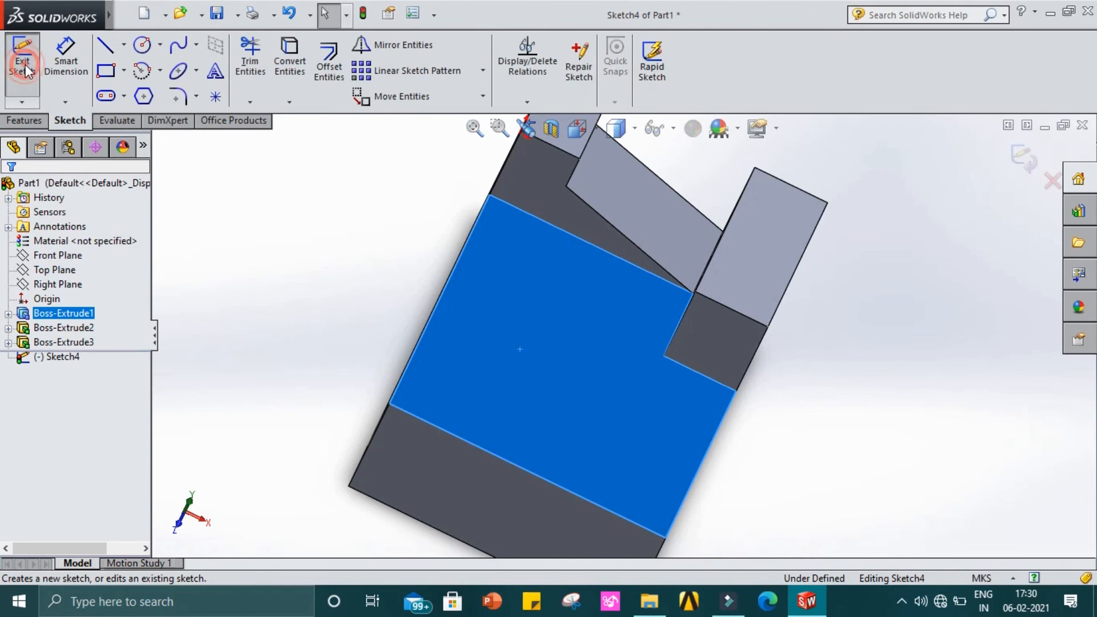
- Sketch a 20 m horizontal line along the wedge's base edge, from the narrower post's inner corner to the wider post's inner side
right_click(63, 354)
left_click(96, 334)
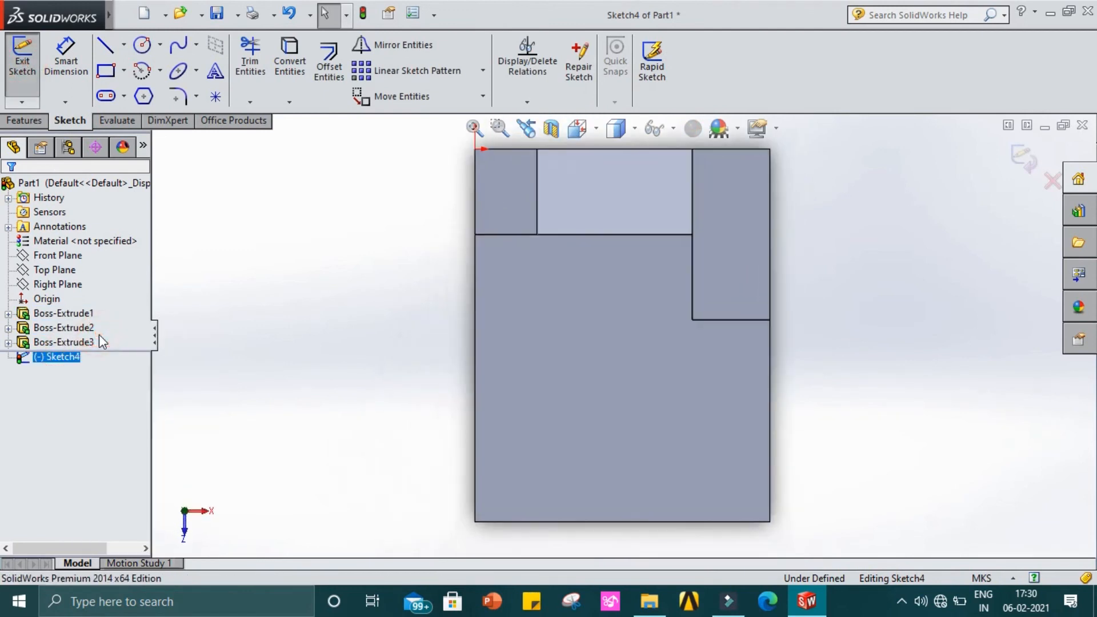
left_click(123, 46)
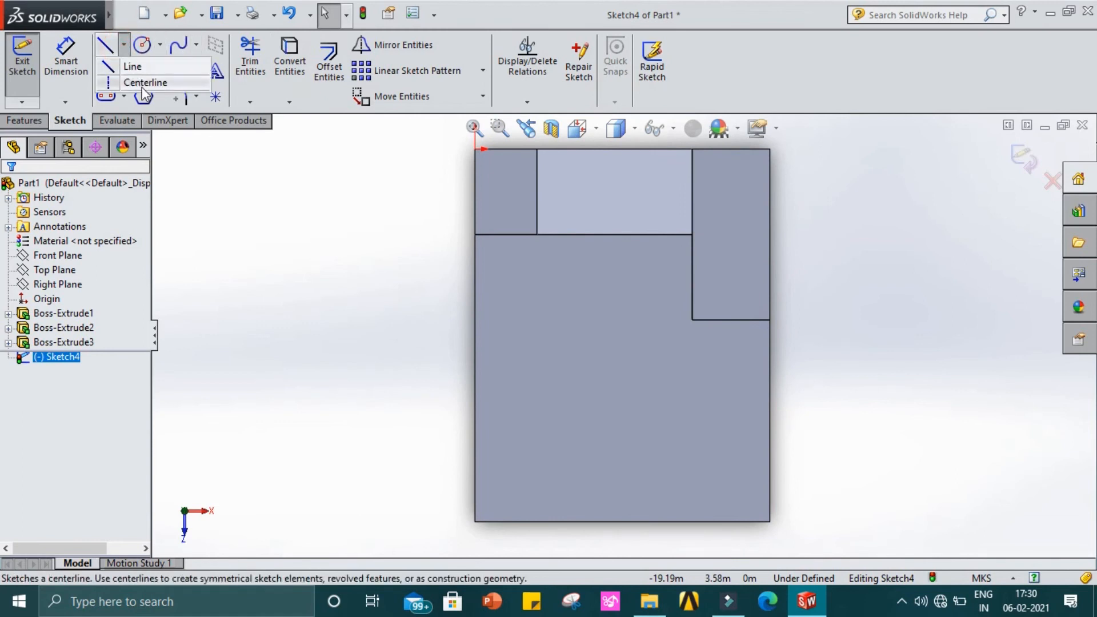
left_click(328, 207)
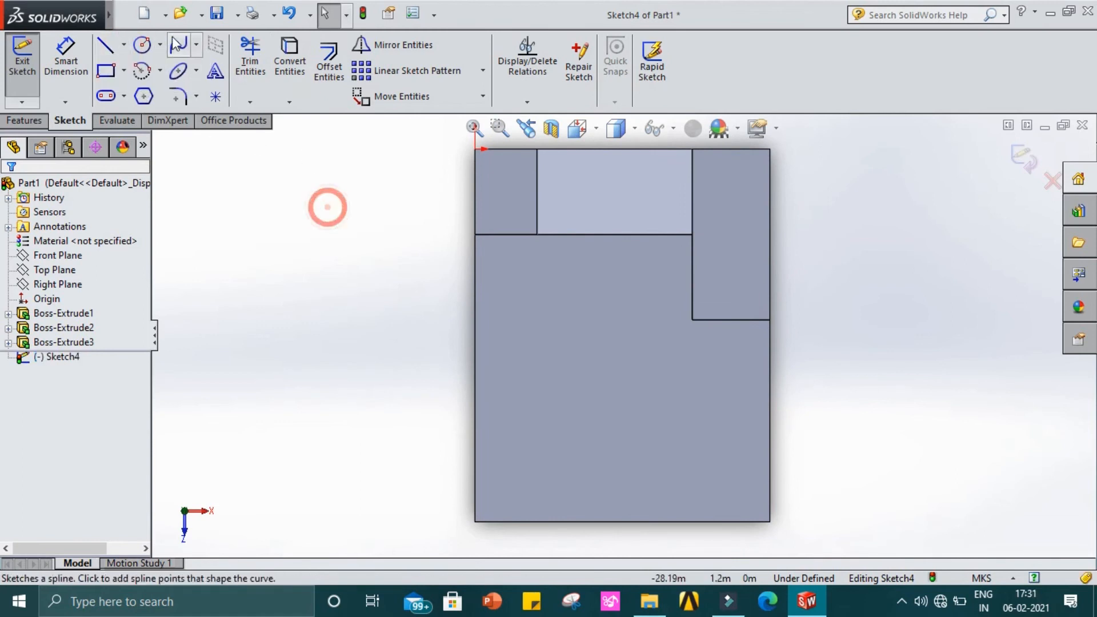
left_click(126, 47)
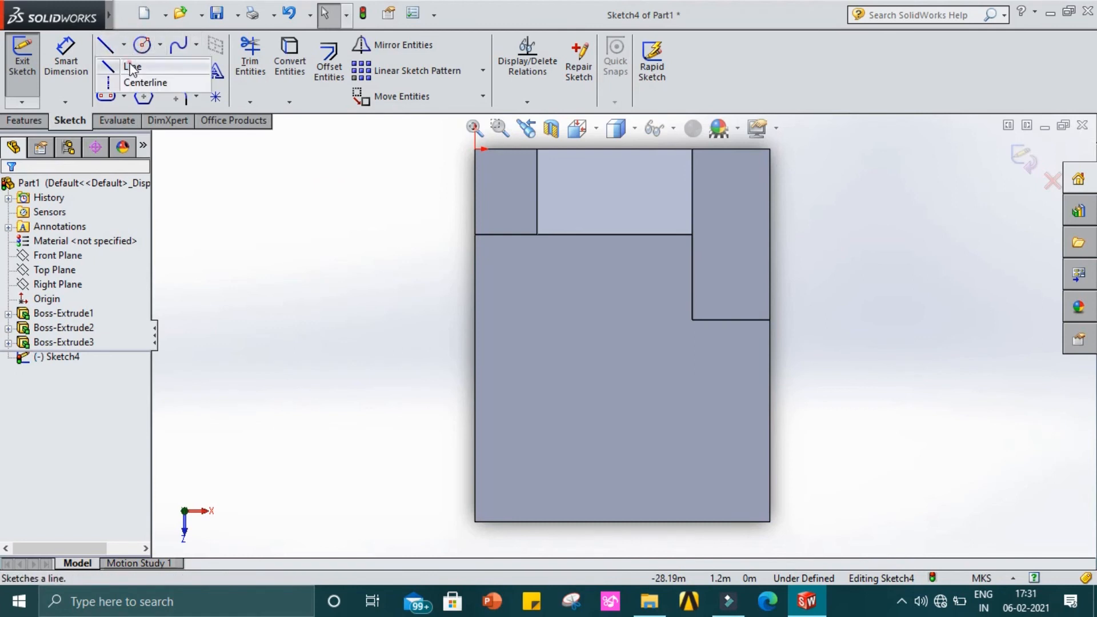
left_click(131, 68)
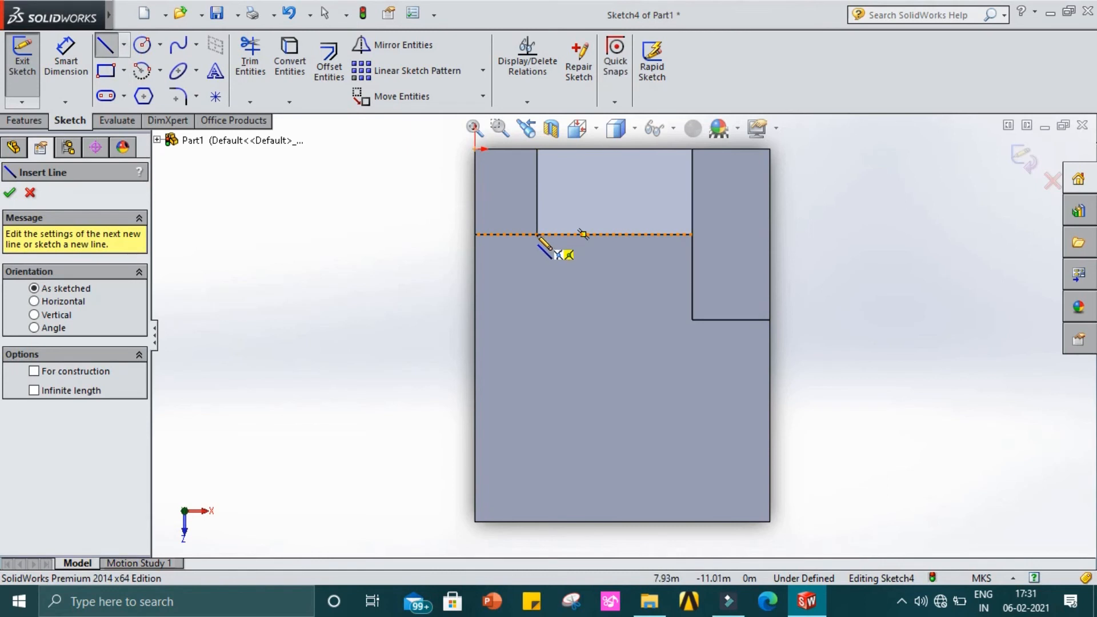
scroll(566, 257, "down", 5)
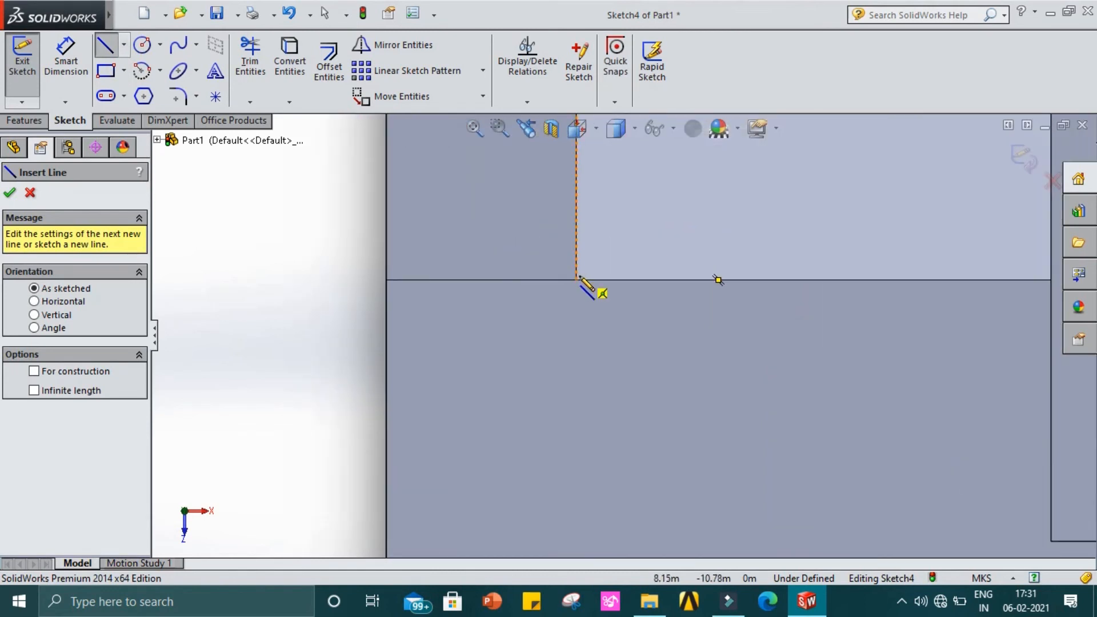
left_click(576, 280)
scroll(646, 285, "up", 3)
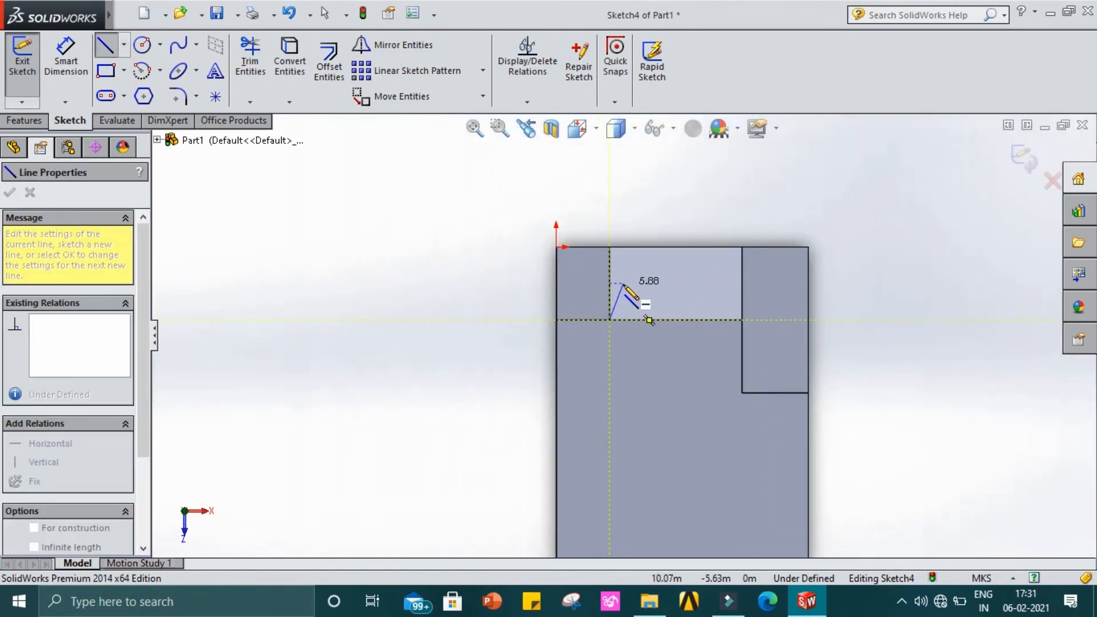
scroll(743, 334, "down", 4)
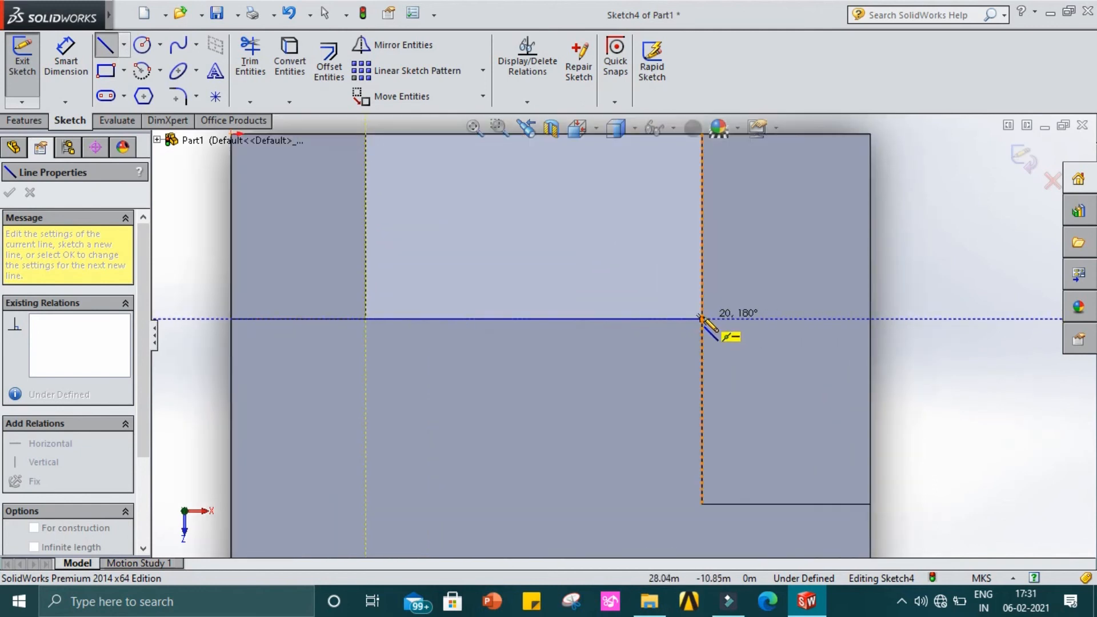
scroll(702, 319, "down", 3)
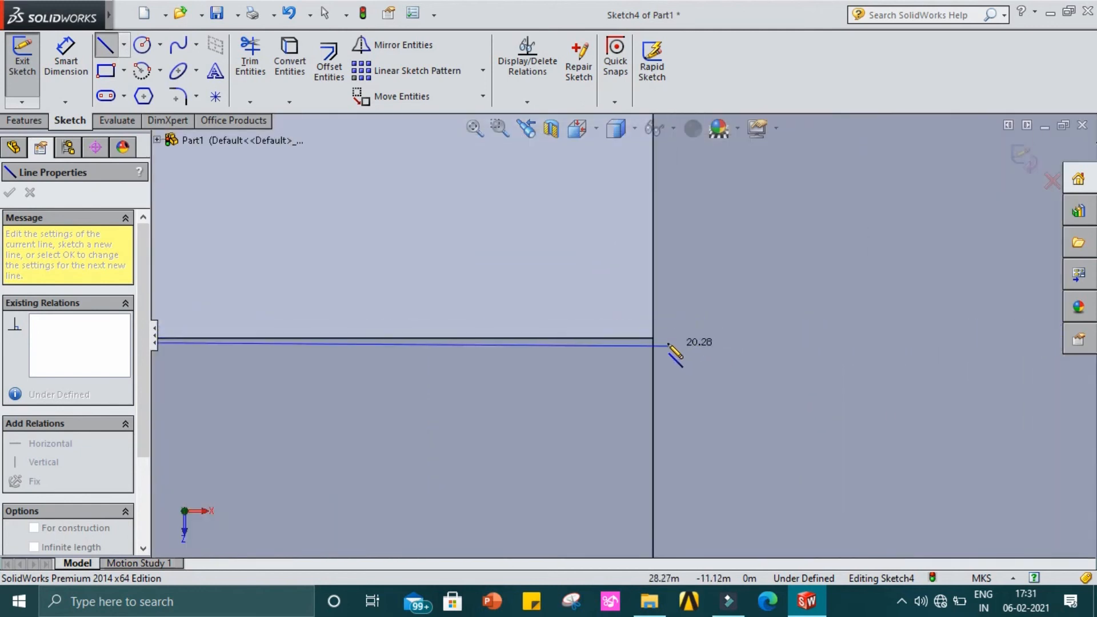
left_click(653, 338)
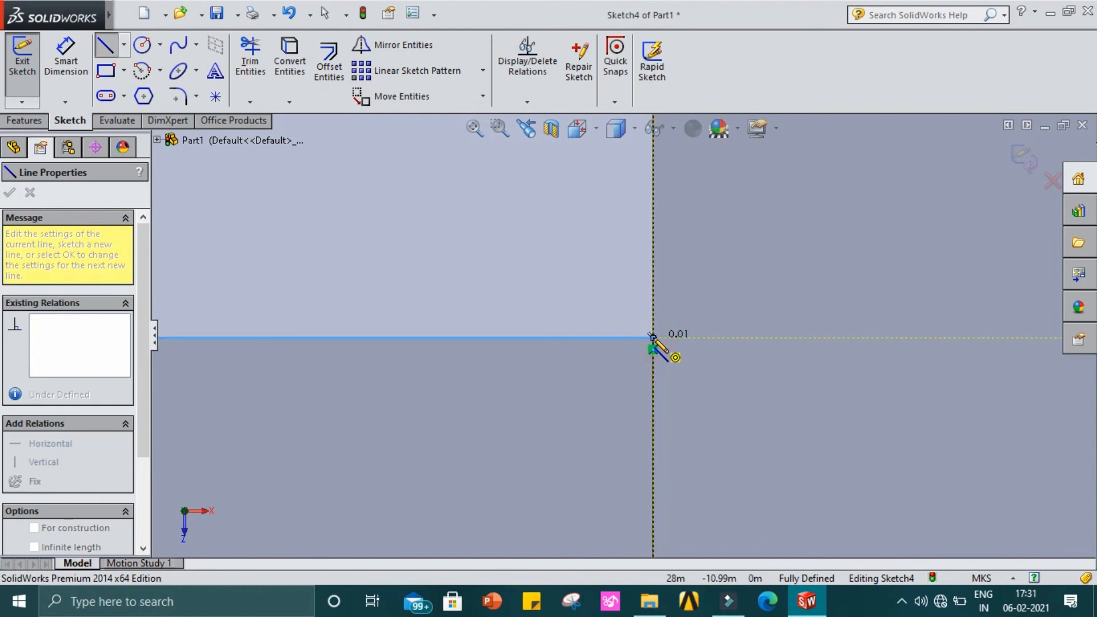
- Complete the line into a closed rectangle on the block's top face, ending about 4.8 m short of the block's front edge
scroll(655, 339, "up", 3)
scroll(661, 345, "up", 4)
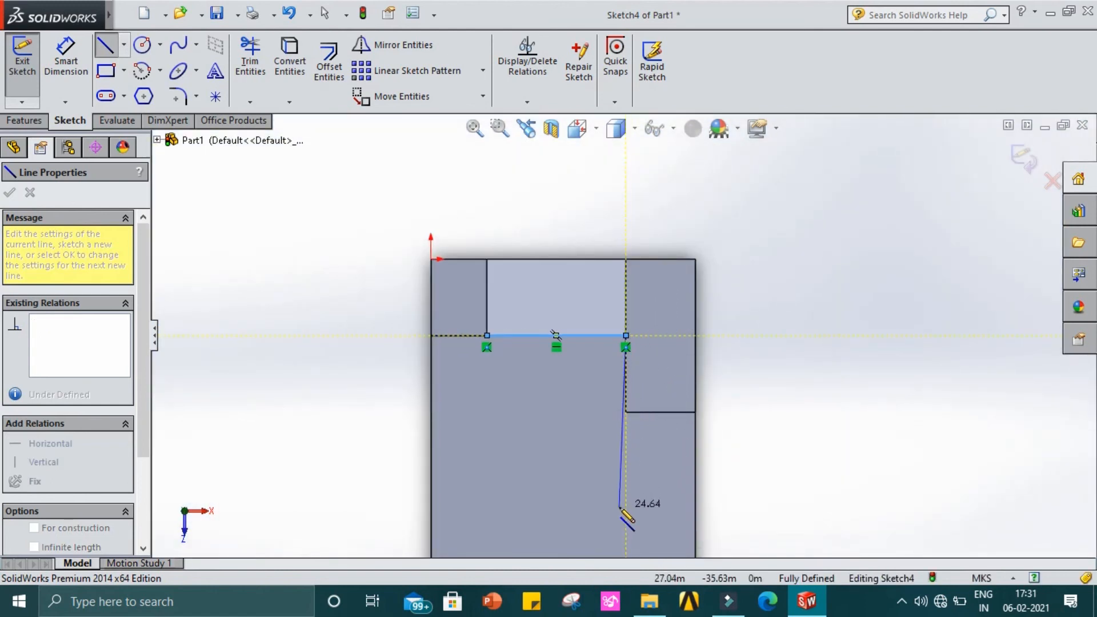
scroll(635, 514, "up", 3)
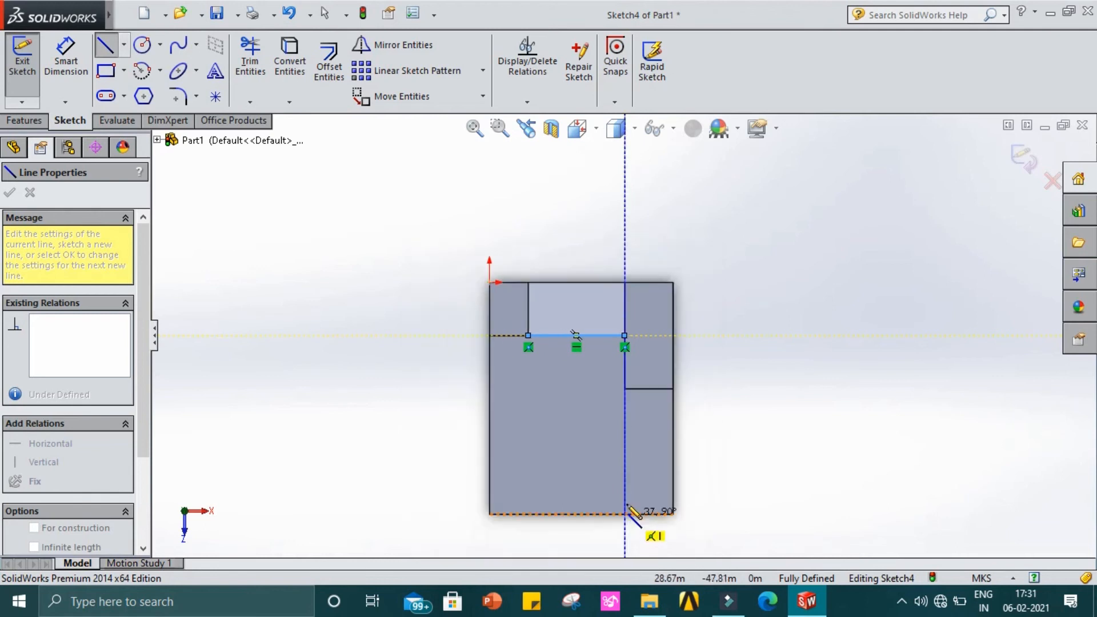
scroll(627, 496, "down", 3)
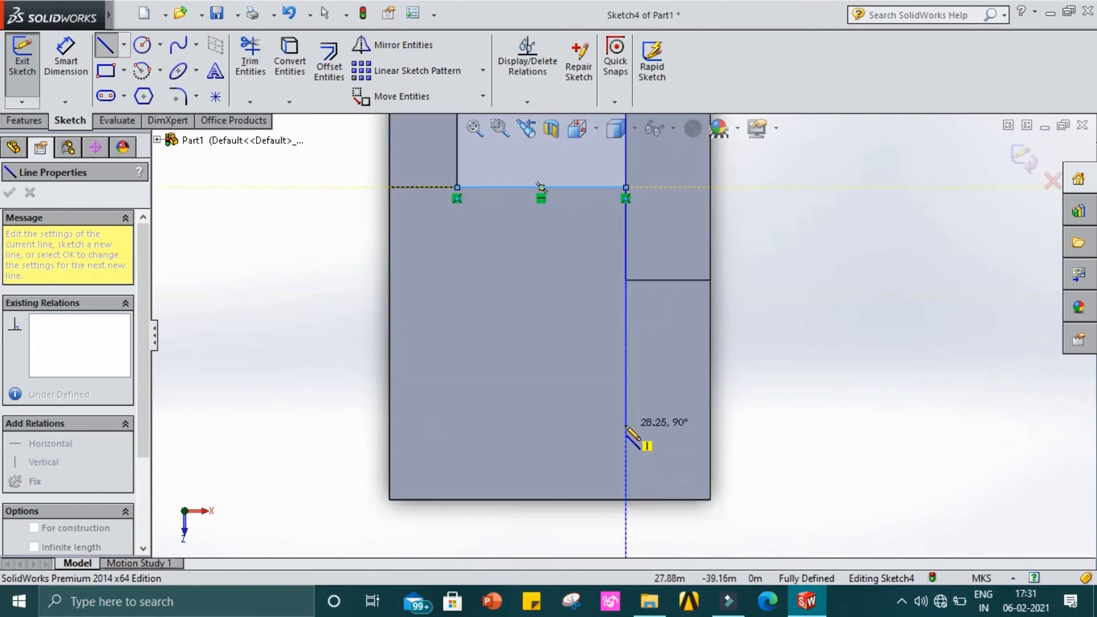
left_click(626, 458)
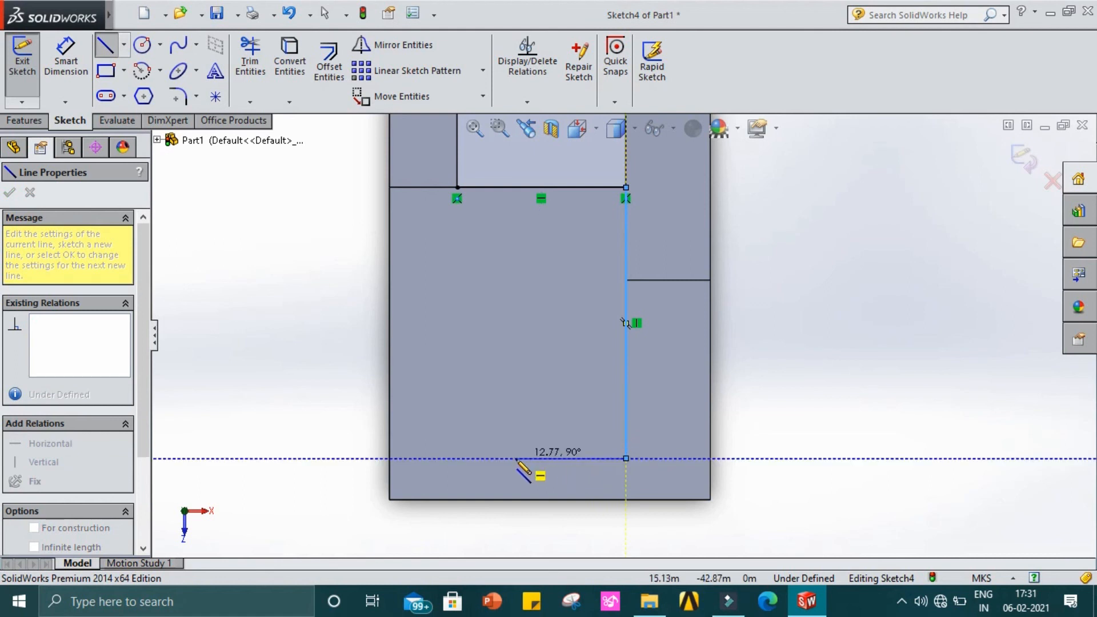
left_click(458, 458)
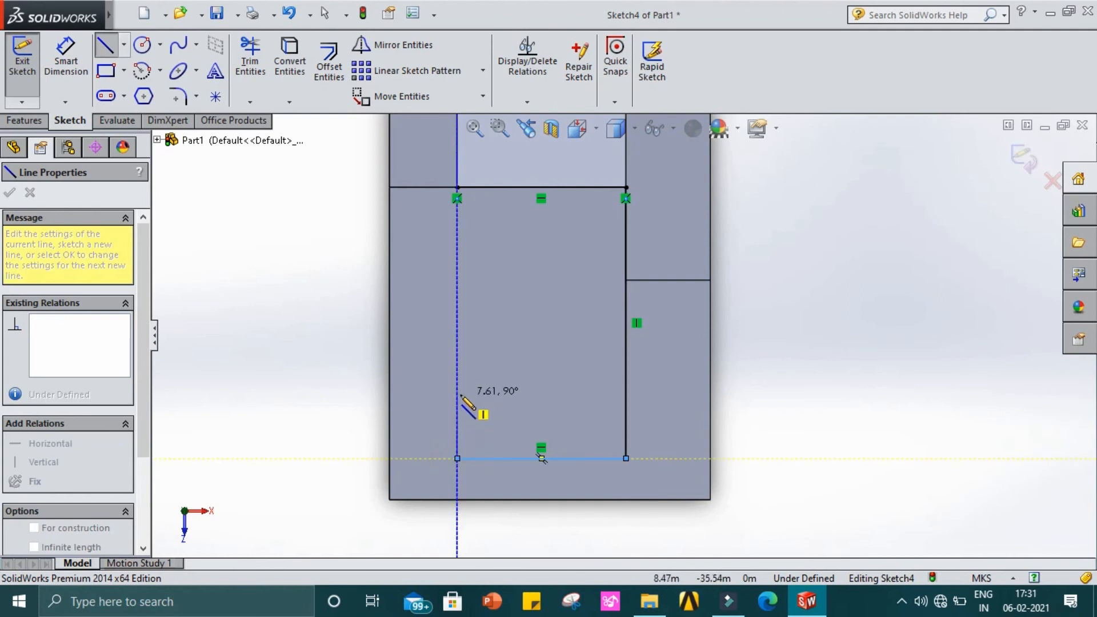
left_click(457, 188)
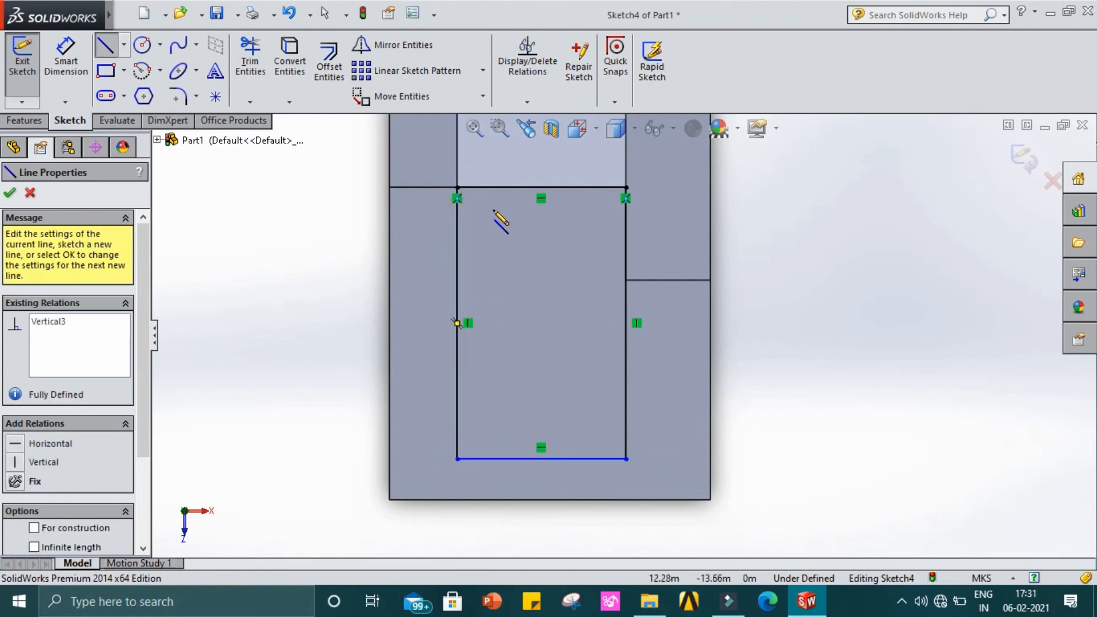
key("Escape")
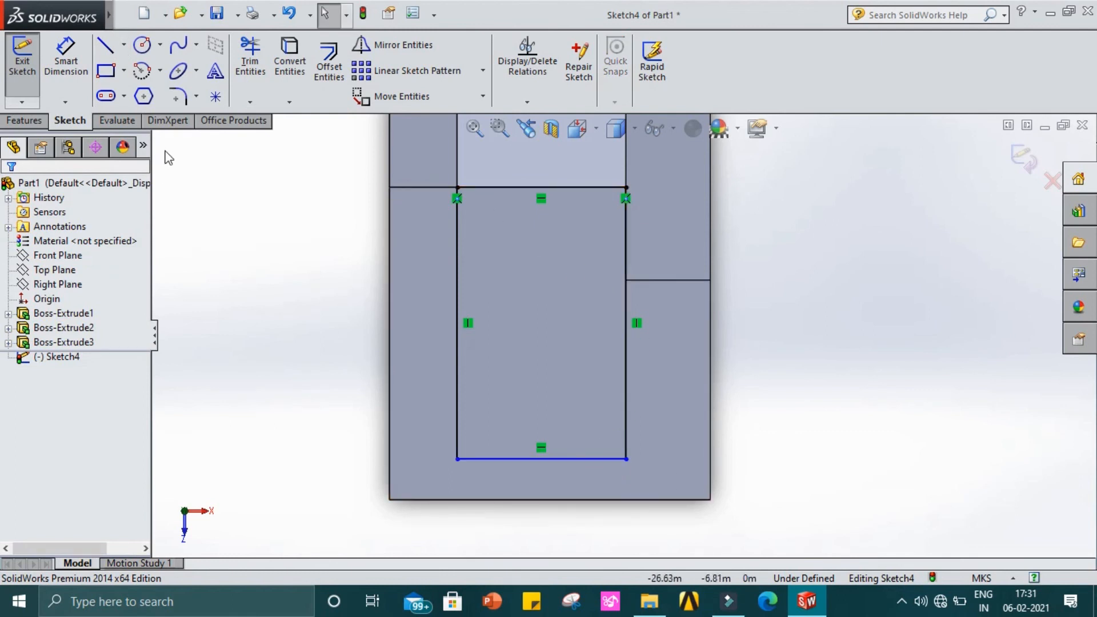
- Set the distance between the rectangle's front side and the block's front edge to 8 m
left_click(66, 58)
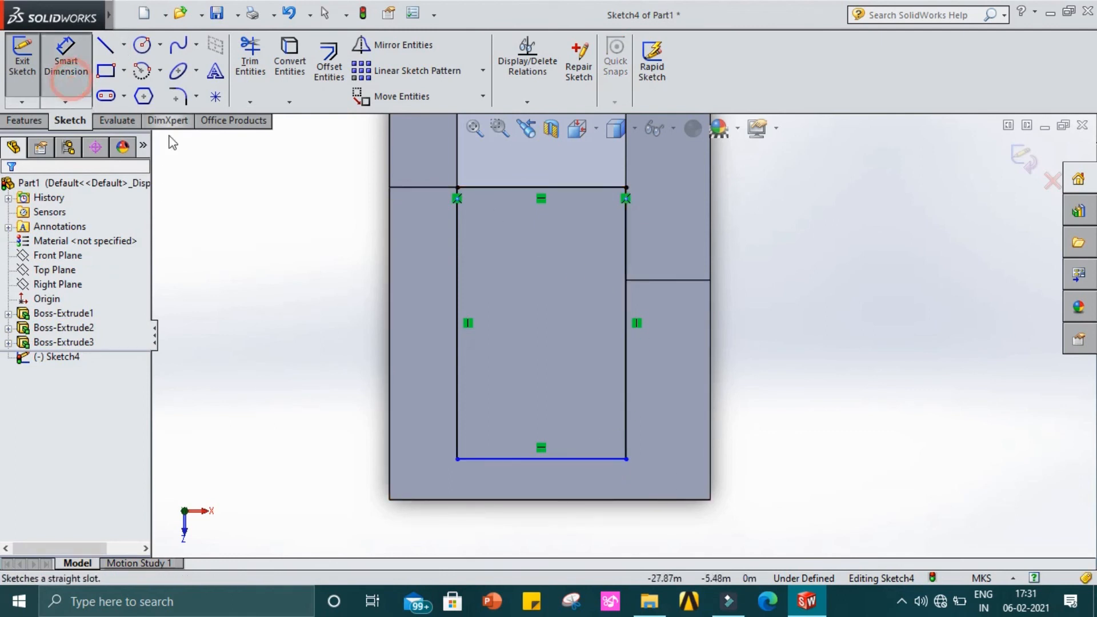
left_click(611, 461)
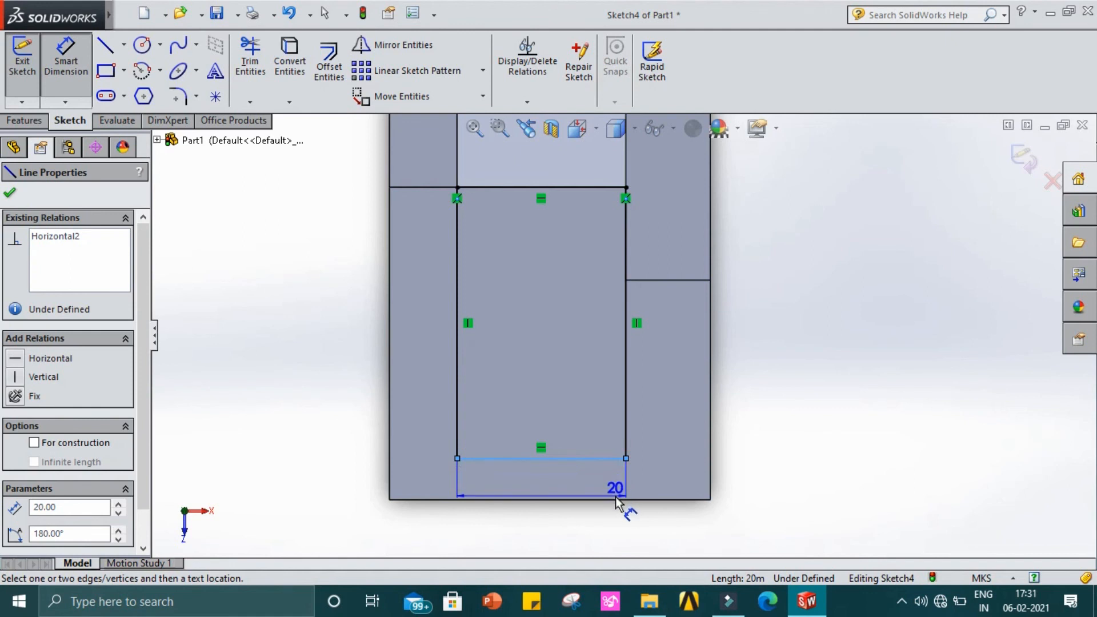
left_click(617, 500)
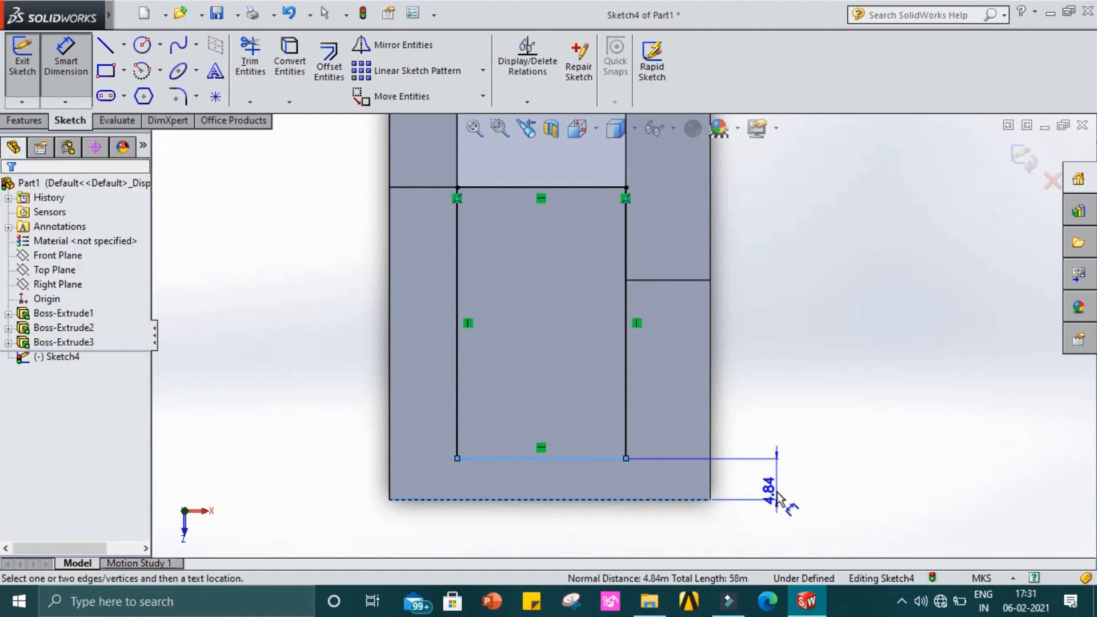
left_click(777, 497)
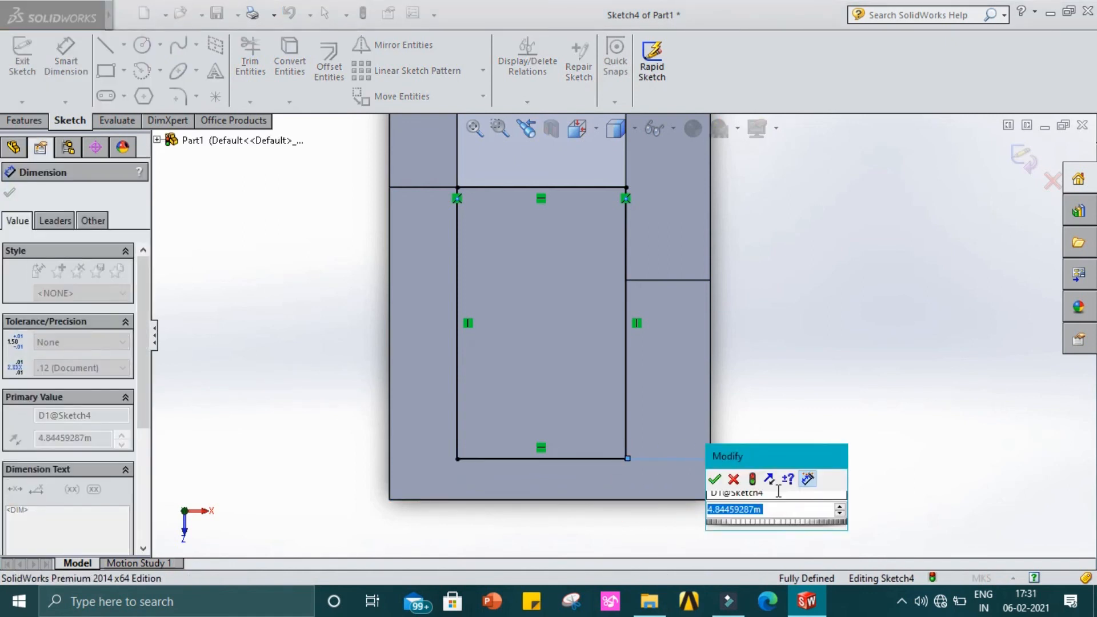
type("8")
key("Return")
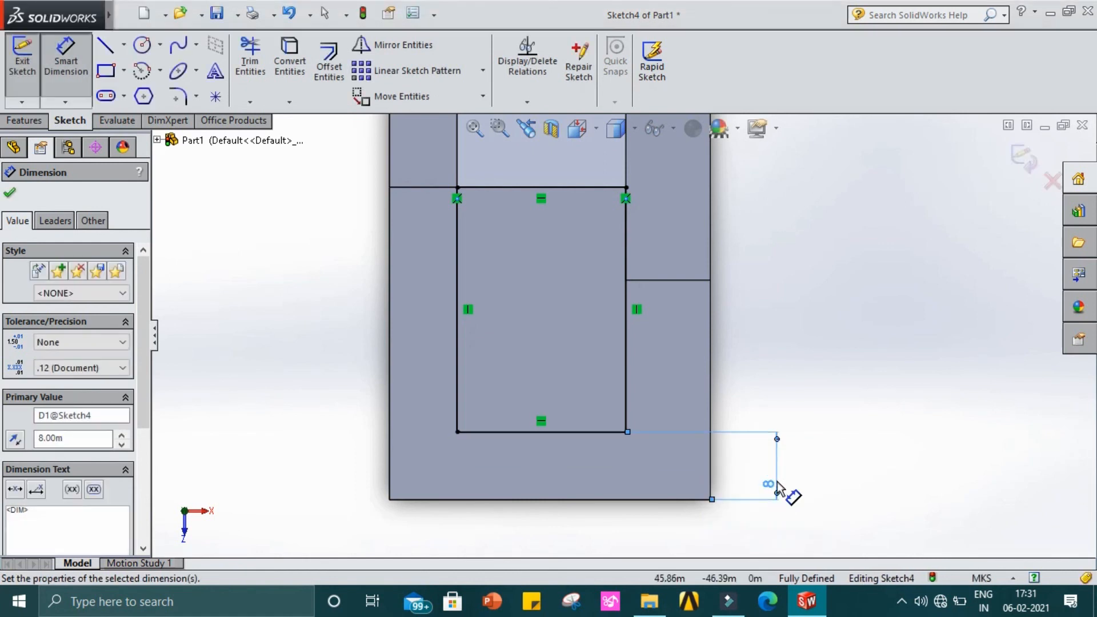
key("f")
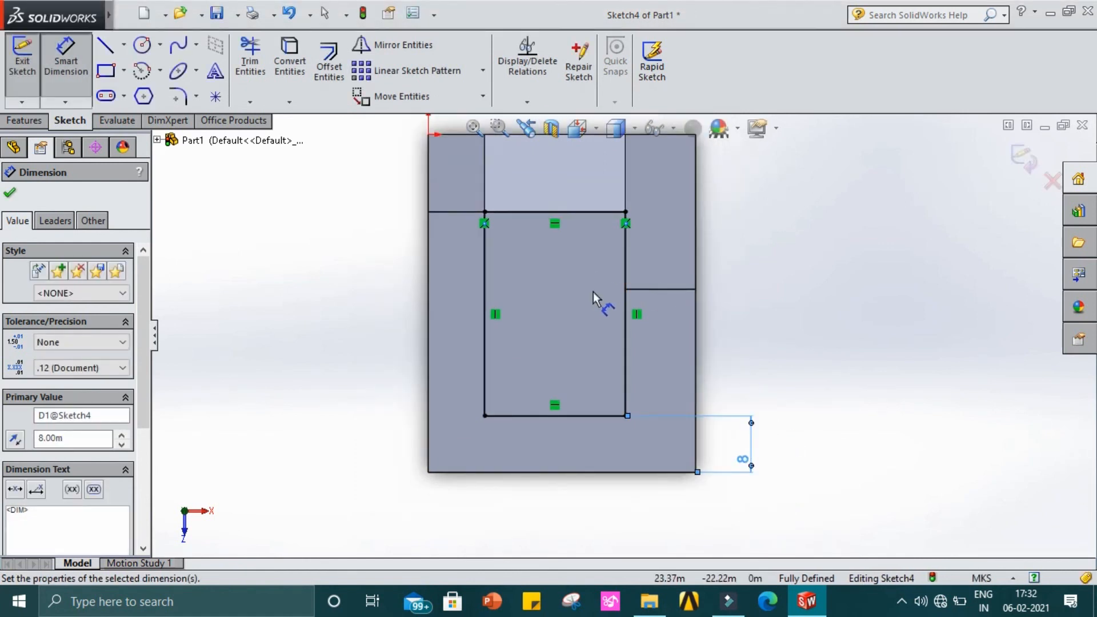
left_click(10, 196)
left_click(25, 120)
left_click(27, 75)
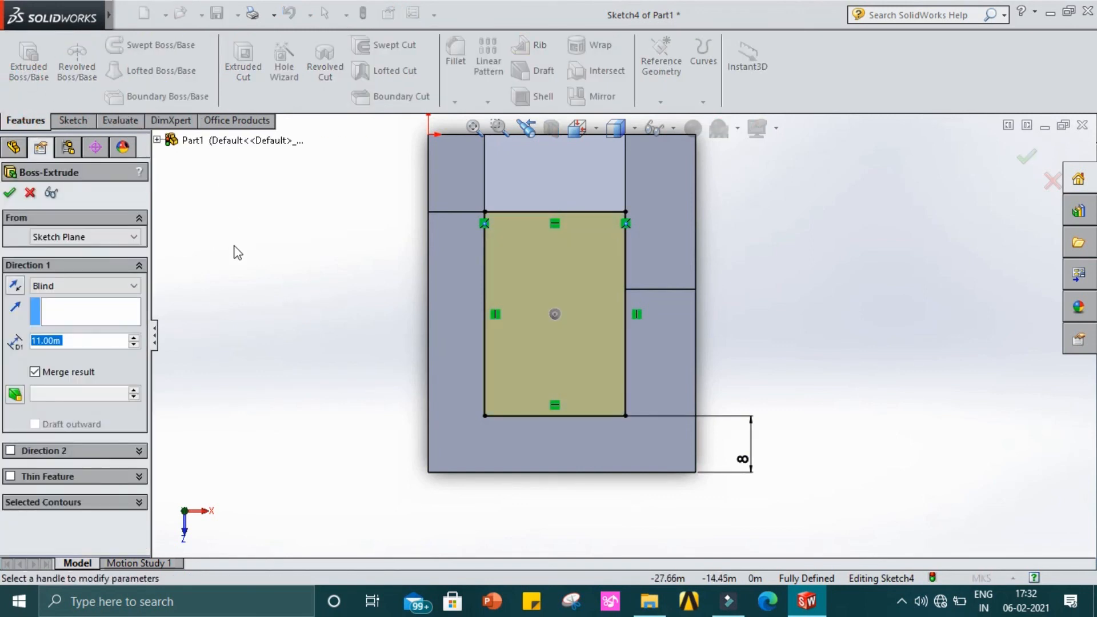
left_click(28, 194)
- Cut the rectangle into the block as a blind extruded cut 6 m deep
left_click(243, 66)
mouse_move(391, 369)
middle_mouse_down()
mouse_move(384, 360)
mouse_move(431, 325)
mouse_move(416, 310)
middle_mouse_up()
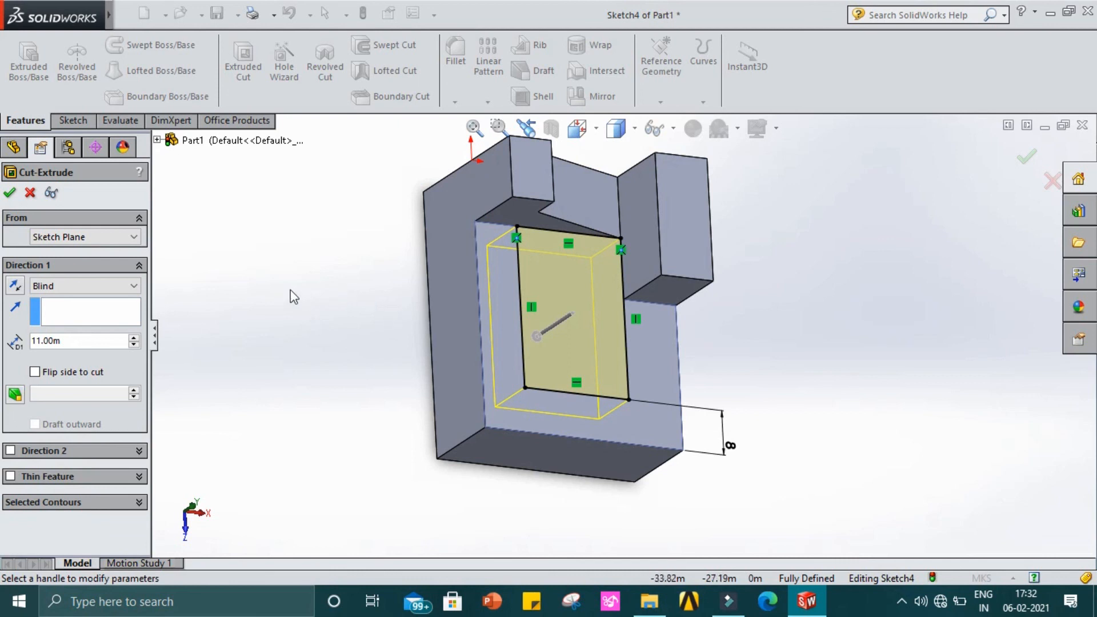
left_click(80, 340)
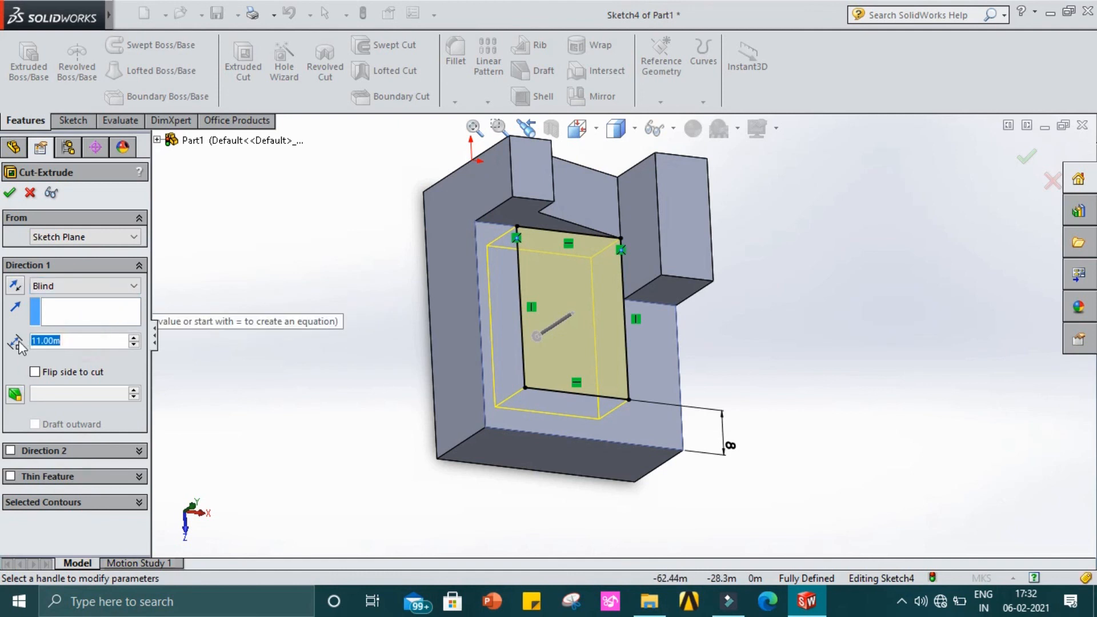
type("6")
key("Return")
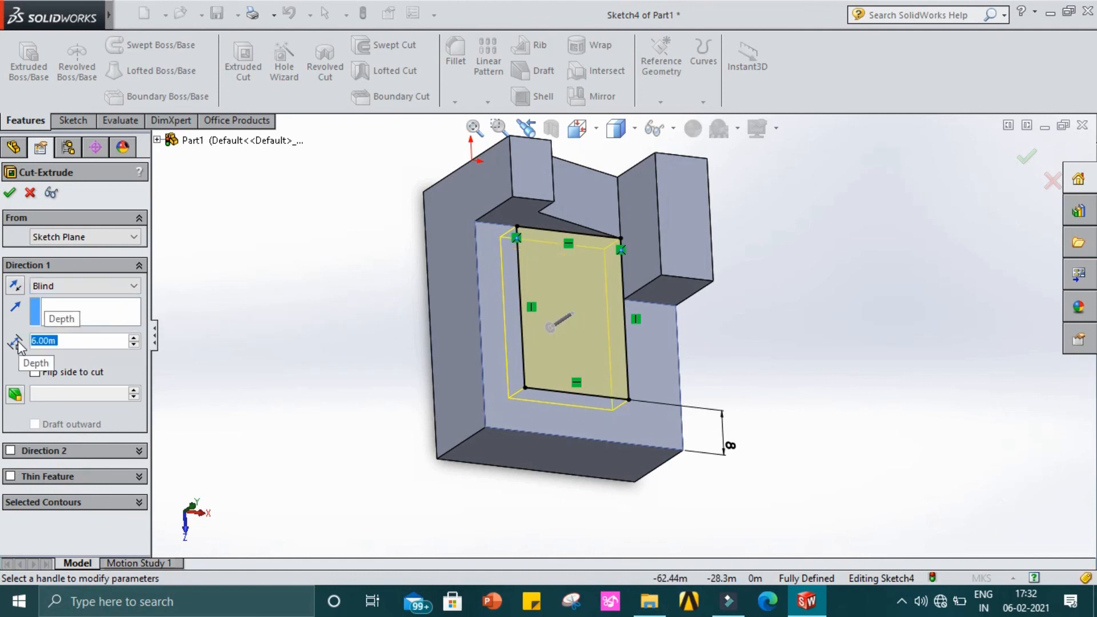
left_click(9, 194)
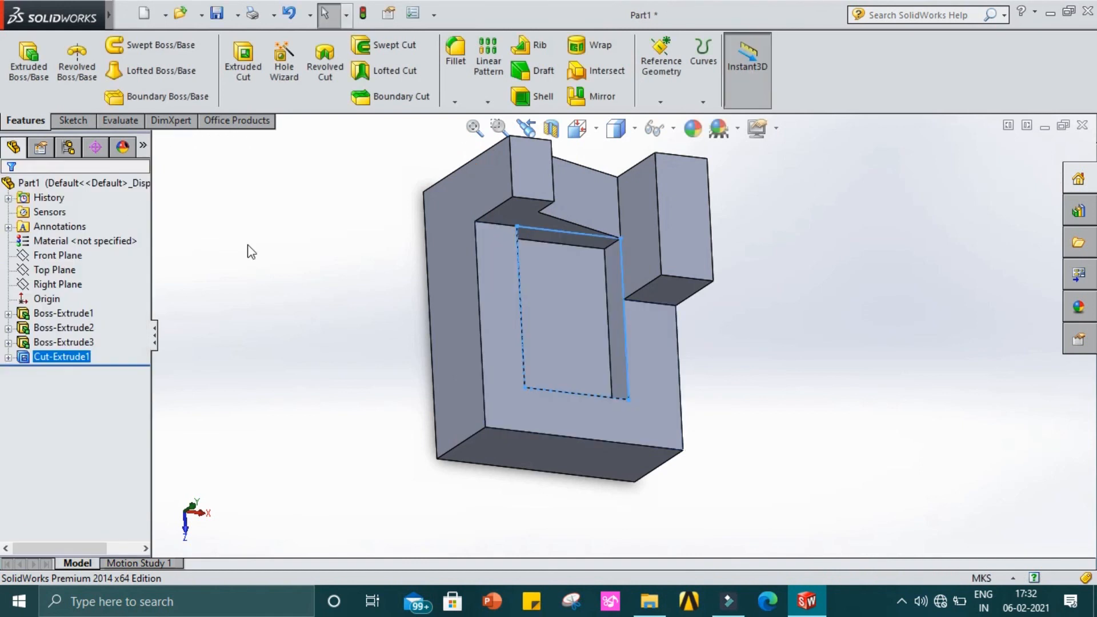
mouse_move(336, 357)
middle_mouse_down()
mouse_move(352, 295)
mouse_move(509, 350)
mouse_move(544, 394)
mouse_move(368, 482)
mouse_move(318, 490)
mouse_move(317, 551)
middle_mouse_up()
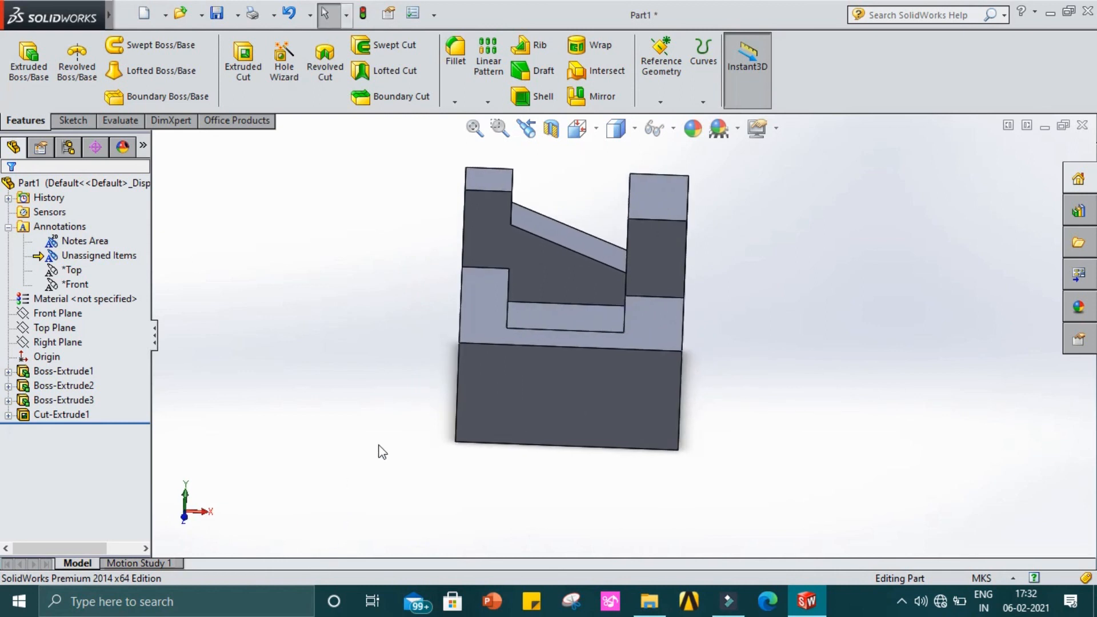
scroll(595, 300, "down", 2)
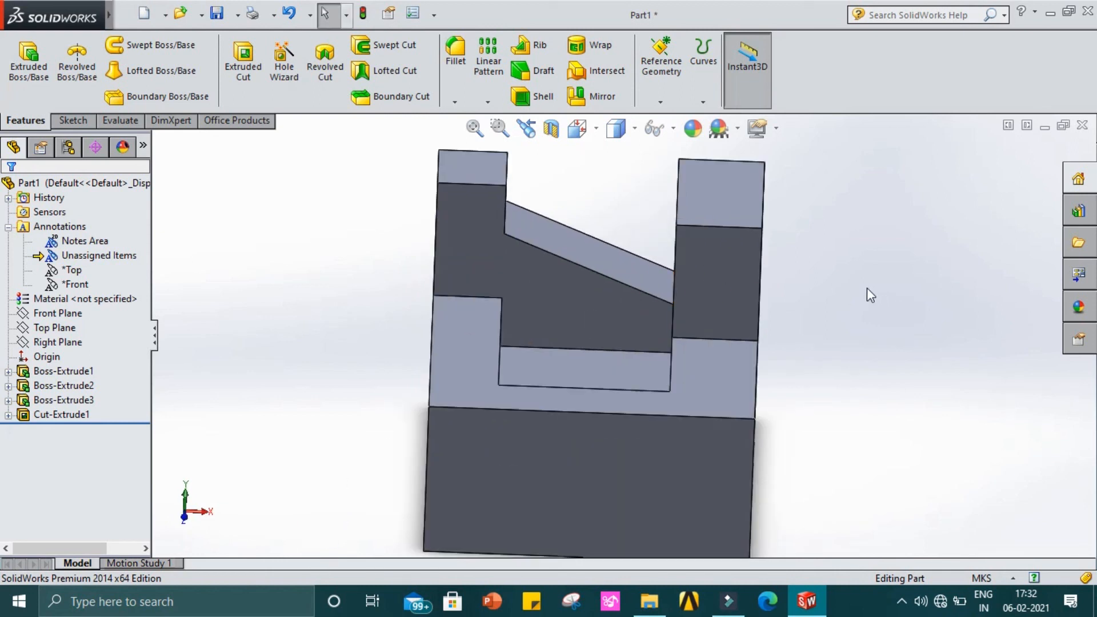
middle_click_drag(852, 324, 855, 426)
scroll(824, 319, "up", 2)
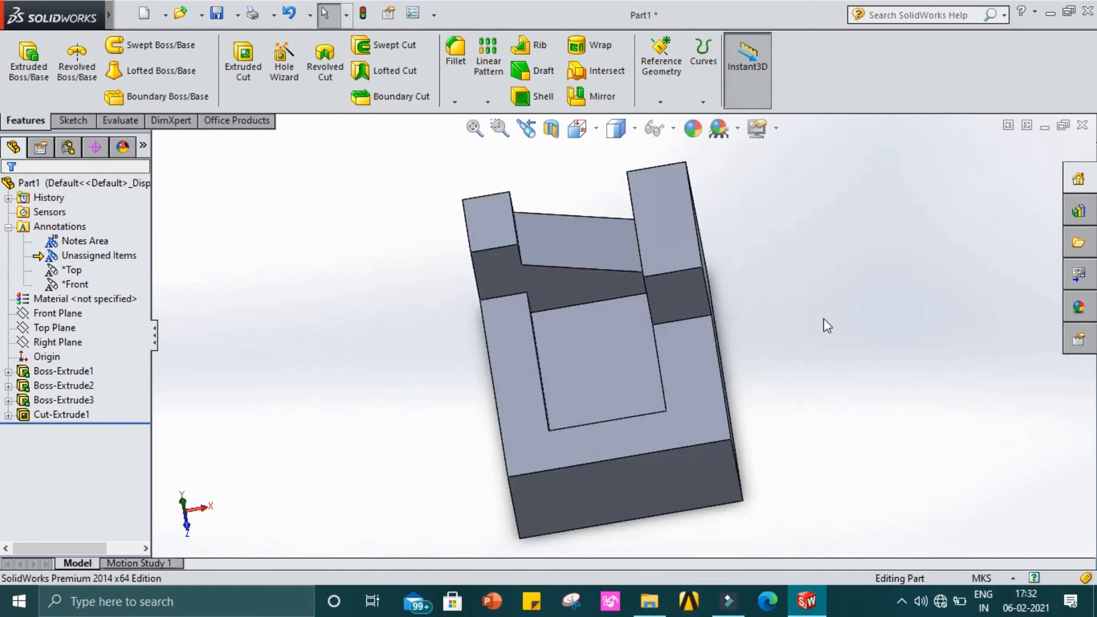